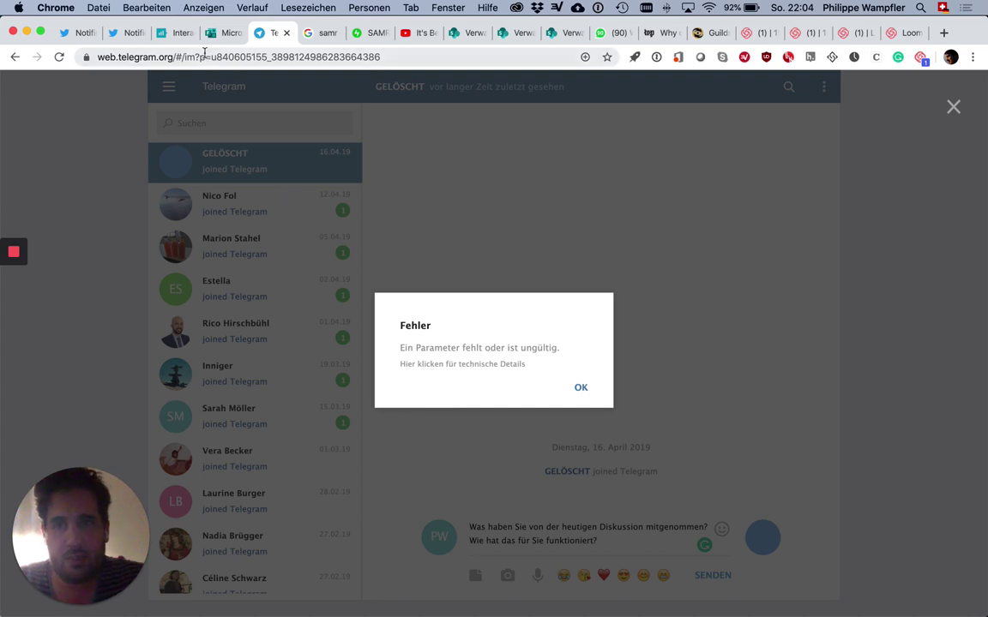
Step: Load mentimeter.com in the Mentimeter tab and go to Your presentations
left_click(179, 34)
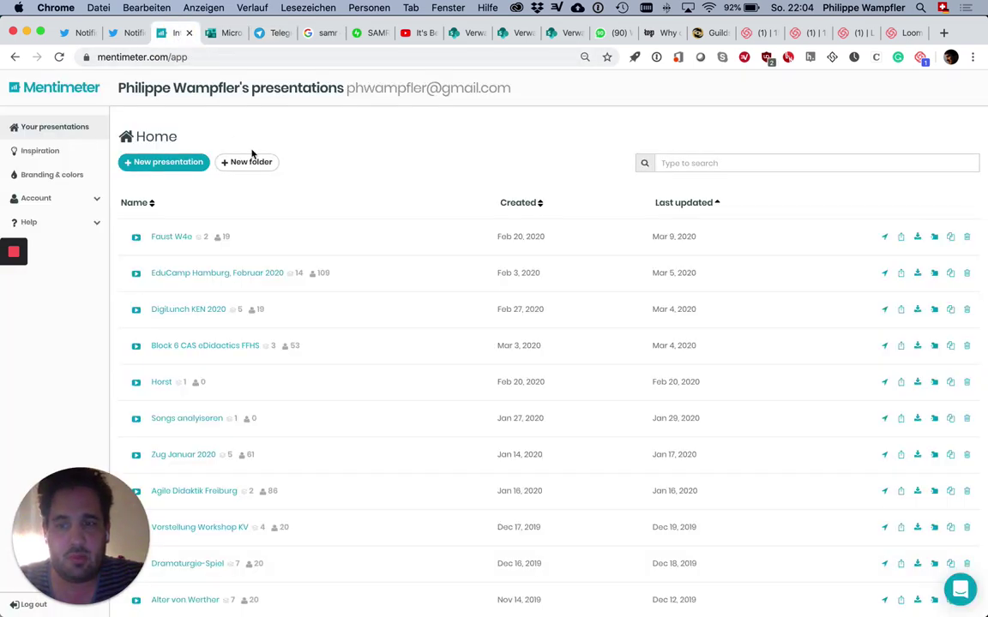
left_click(207, 58)
key("BackSpace")
key("Return")
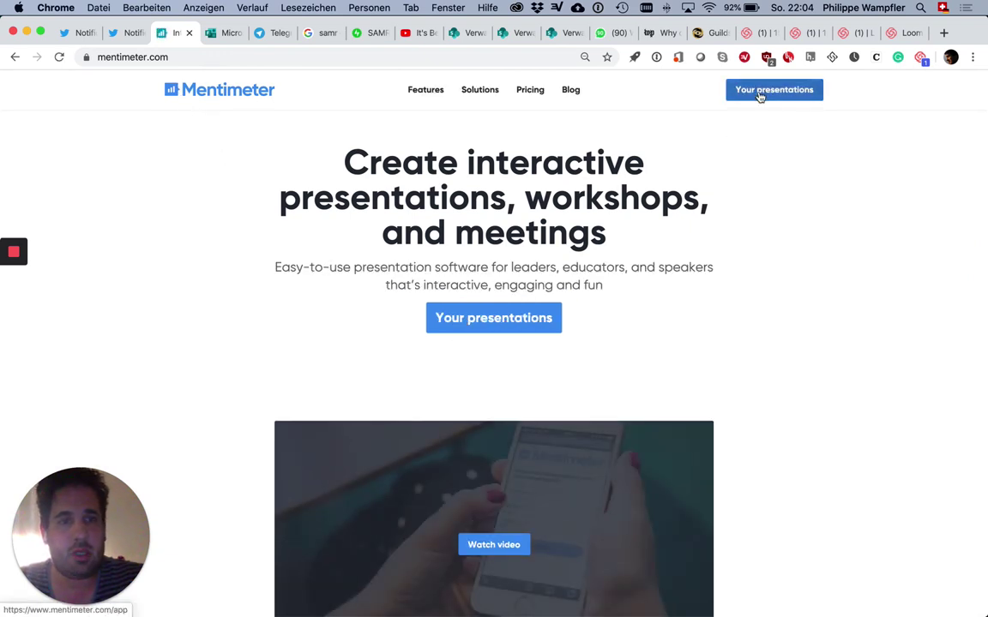
left_click(759, 94)
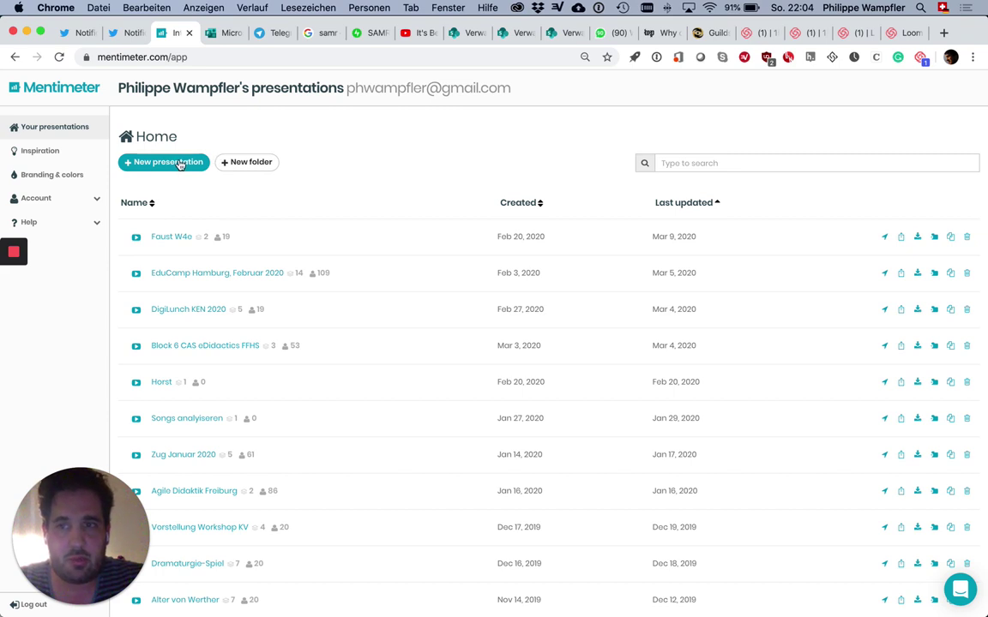
Step: Create a new presentation named 'Feedback'
left_click(178, 163)
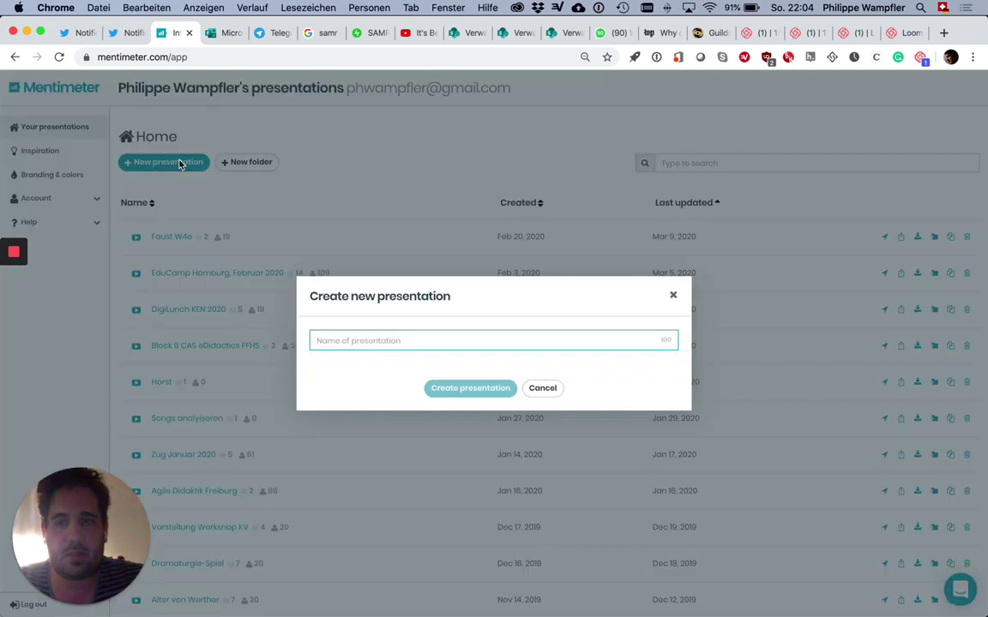
type("Feedback")
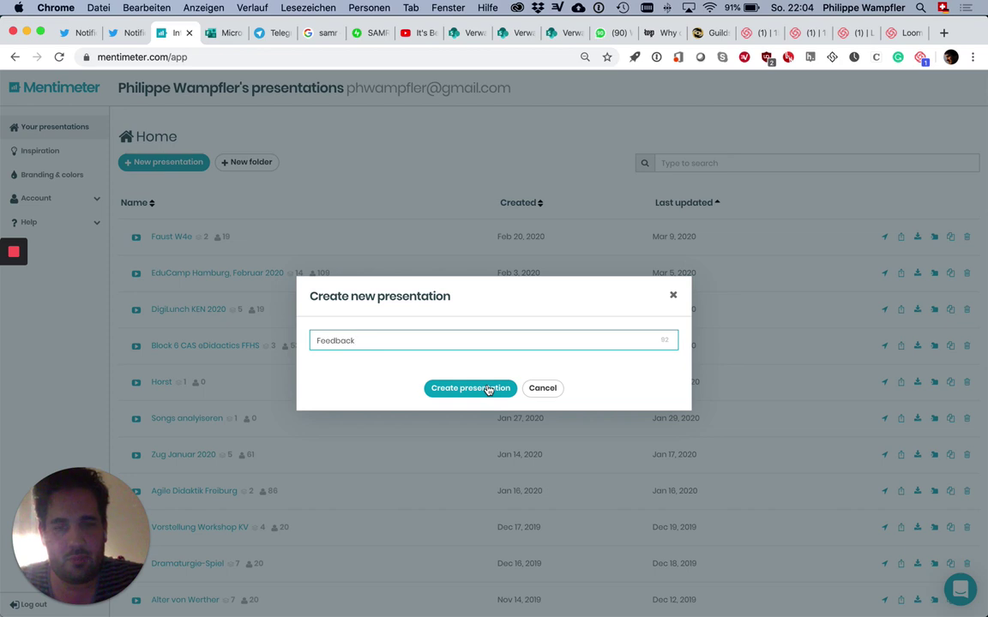
left_click(470, 388)
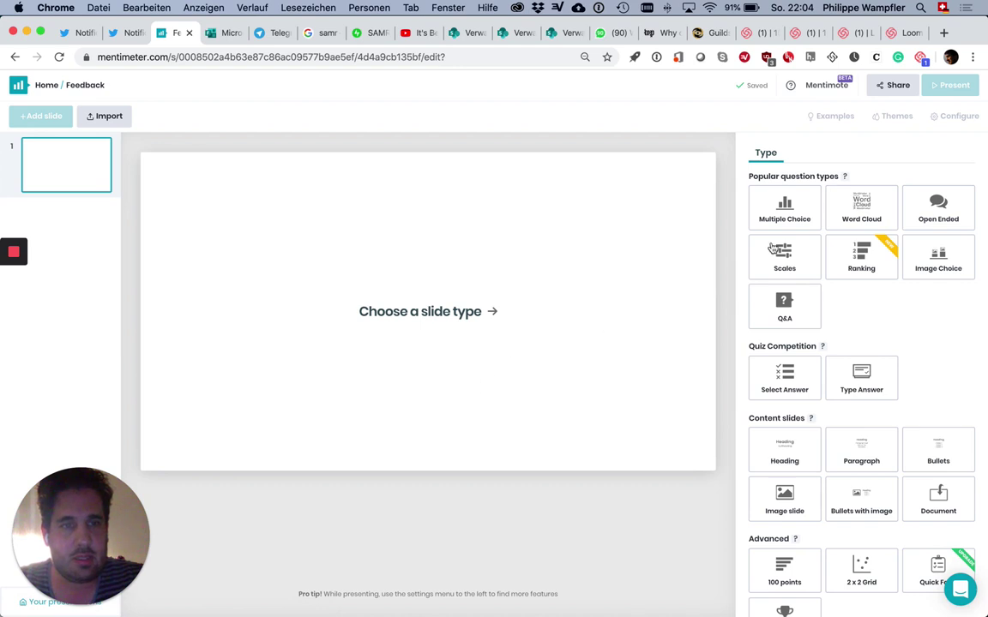
Step: Make the first slide a Scales question titled 'Wie habt ihr die letzte Lerneinheit erlebt?'
left_click(774, 249)
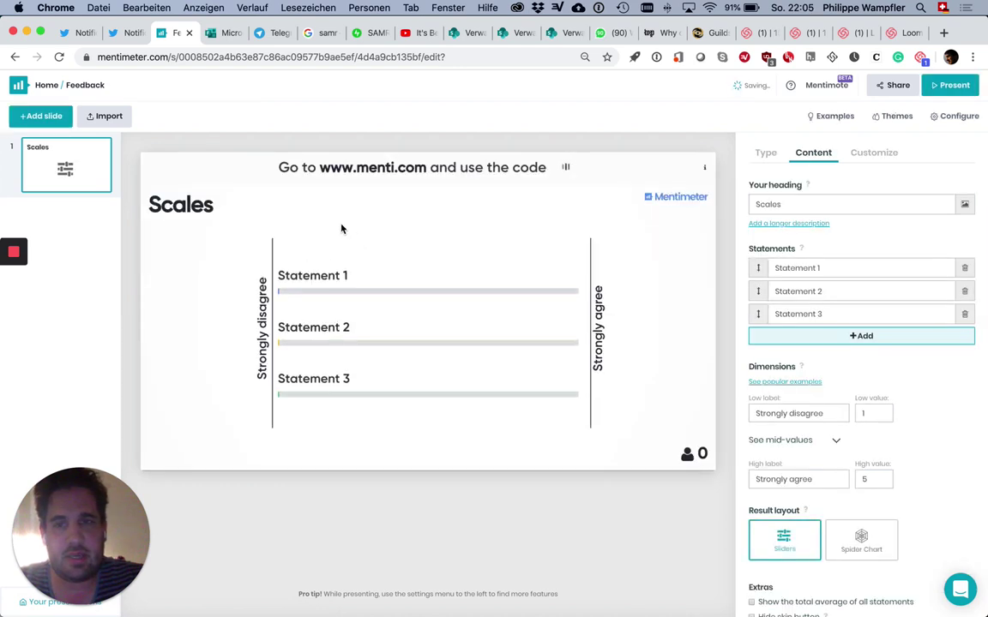
double_click(774, 203)
key("BackSpace")
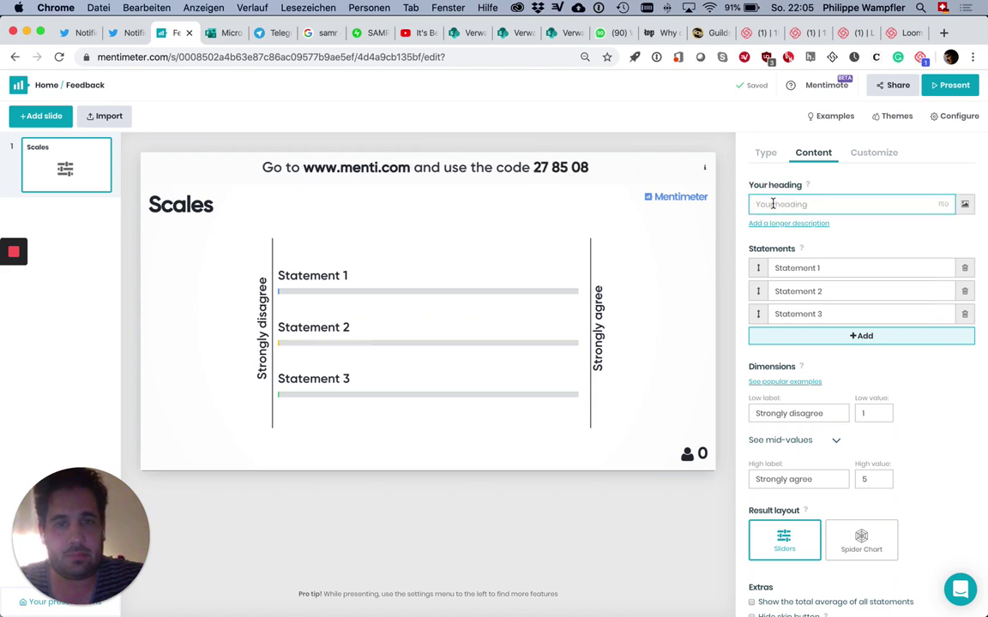
type("Wie h")
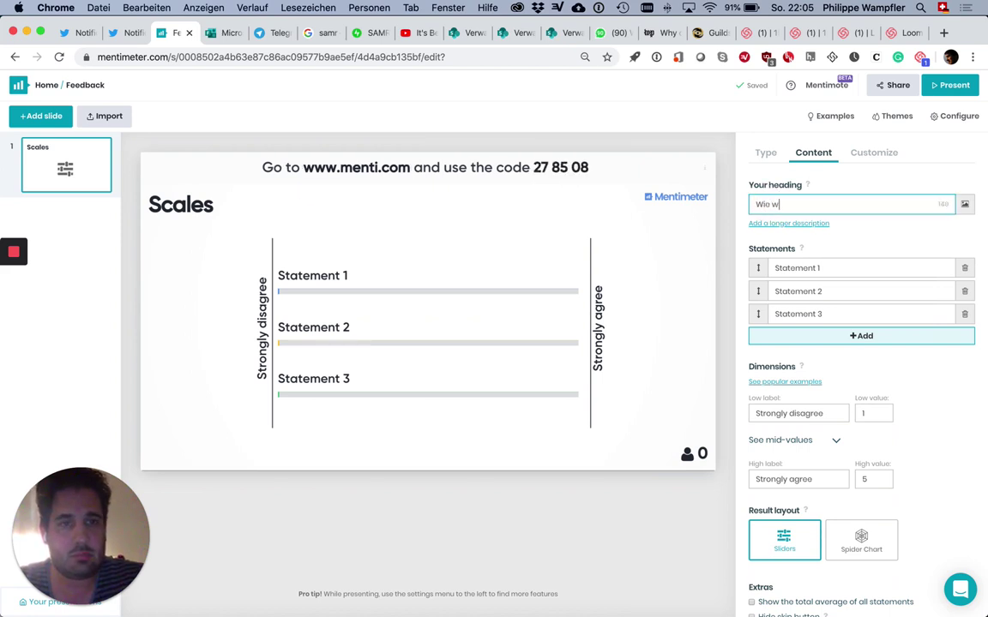
type("aben sie die ")
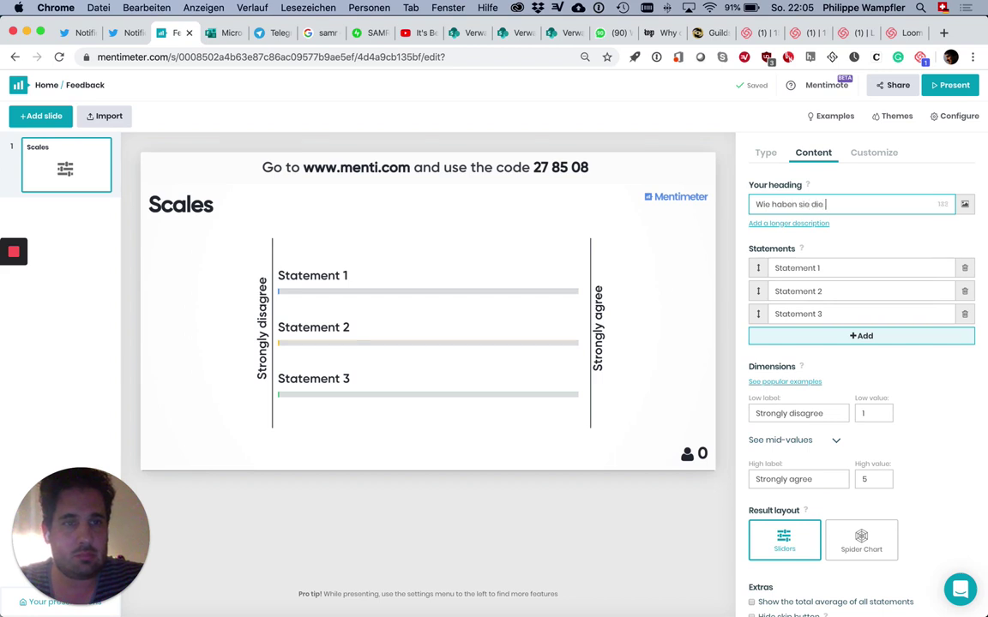
type("letzte L")
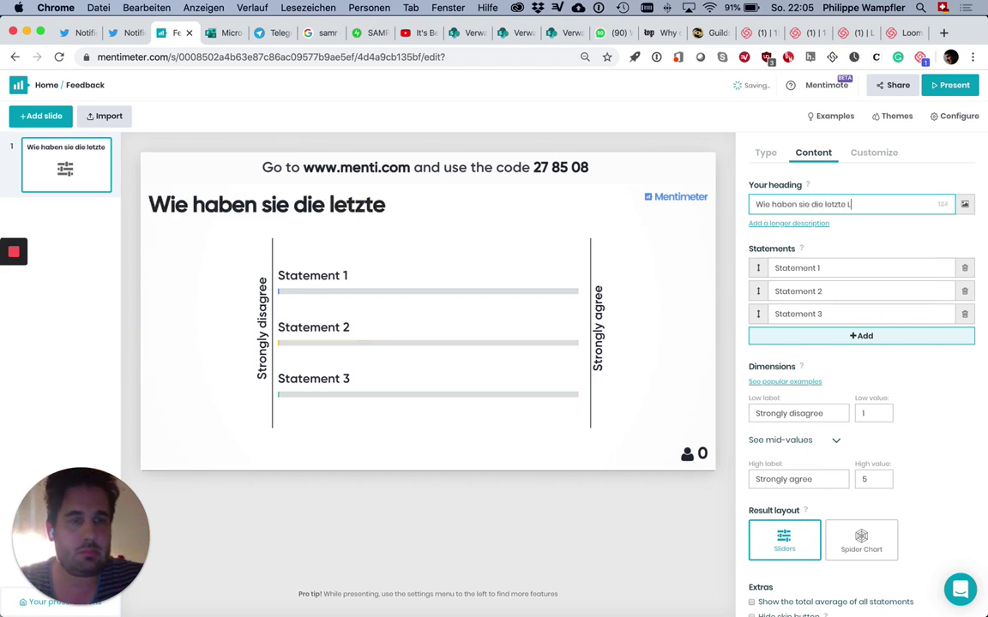
type("erneinheit erlebt?")
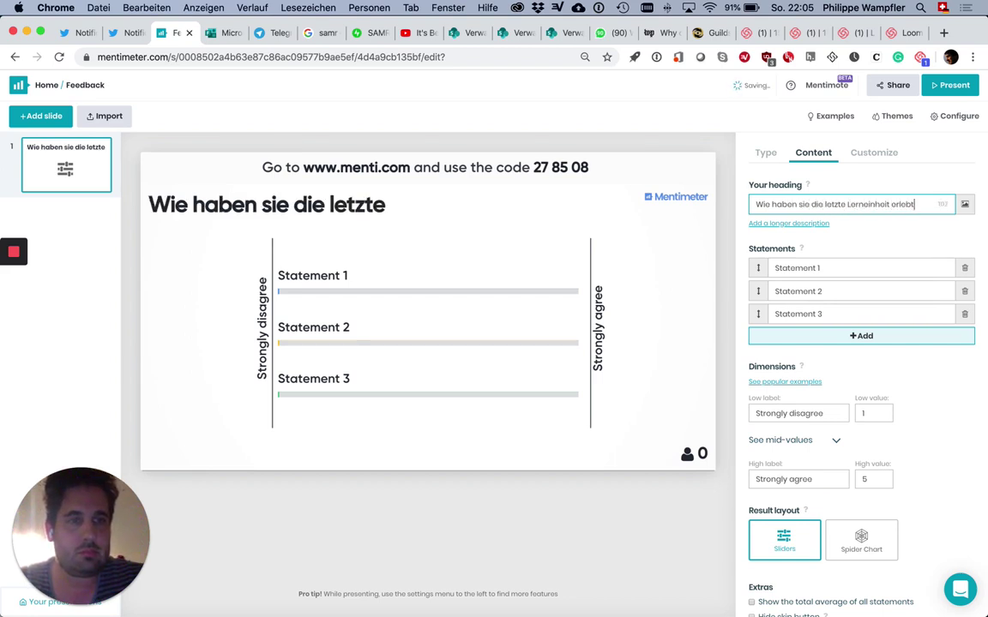
double_click(804, 204)
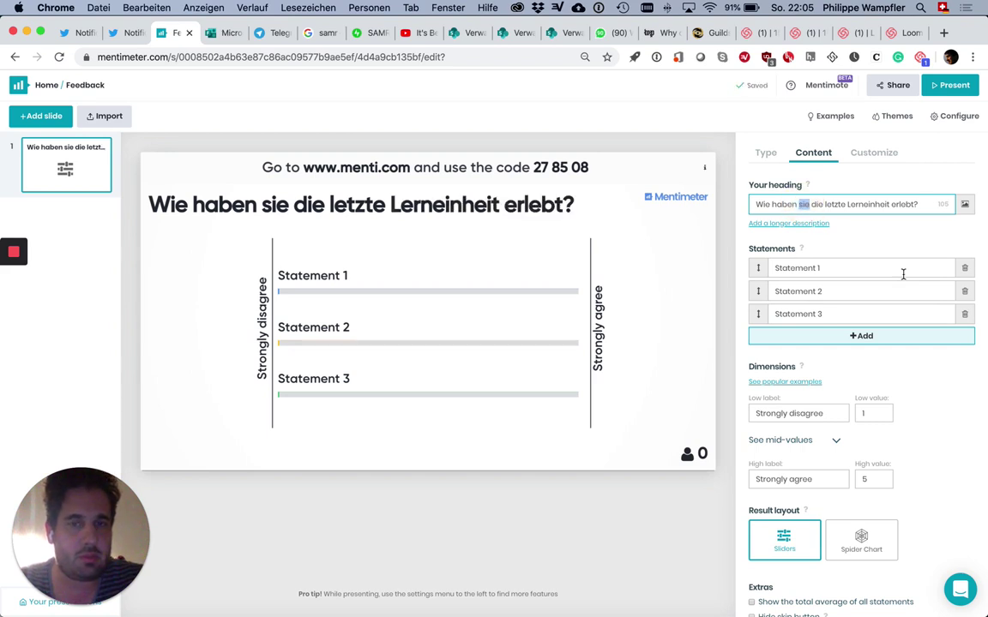
key("BackSpace")
key("BackSpace")
key("BackSpace")
key("BackSpace")
key("BackSpace")
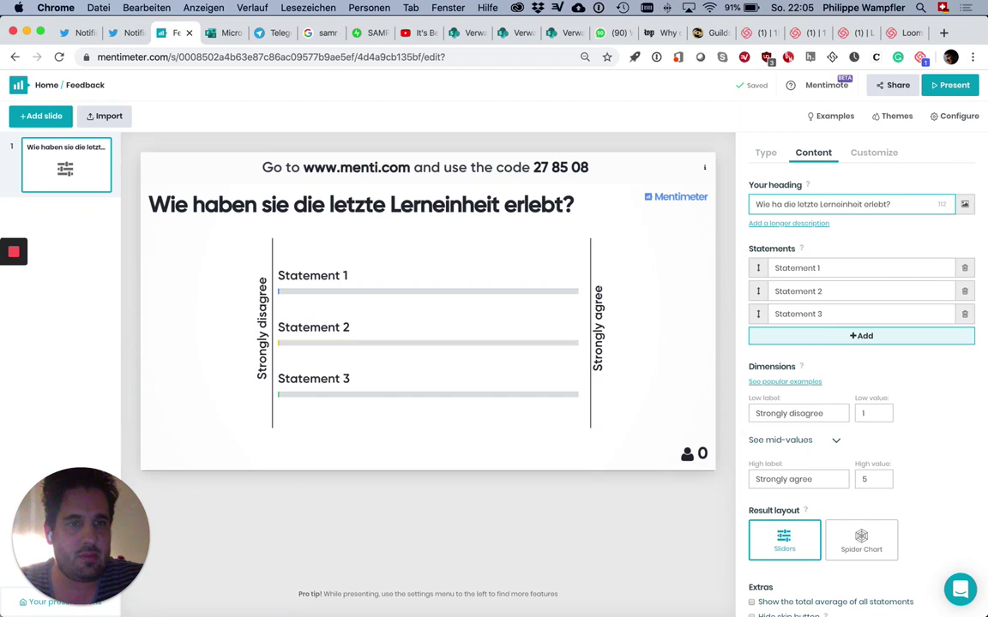
type("bt ihr")
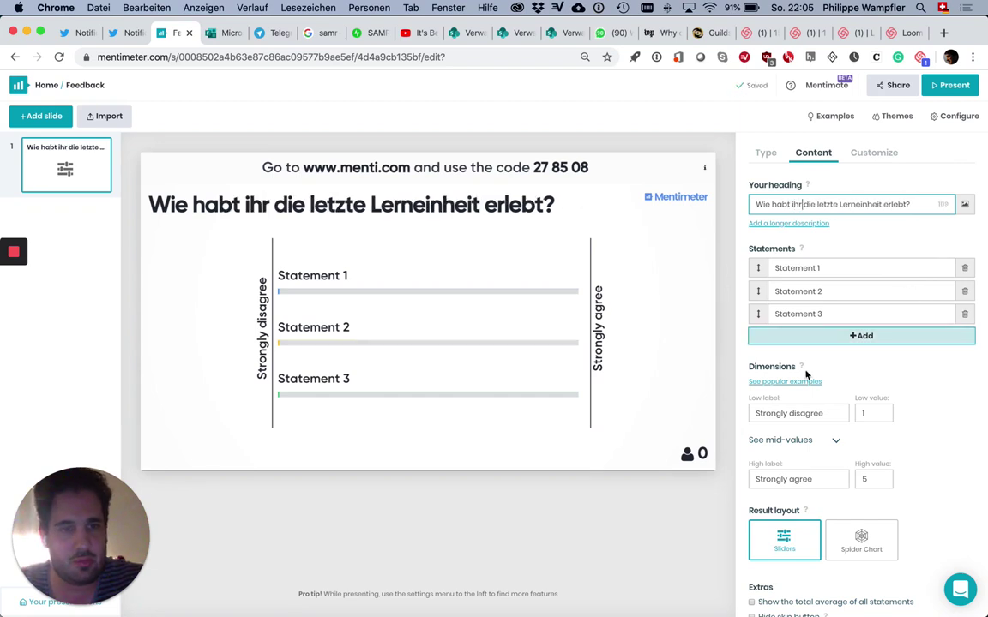
Step: Label the scale ends 'nicht einverstanden' (low) and 'total' (high)
triple_click(805, 412)
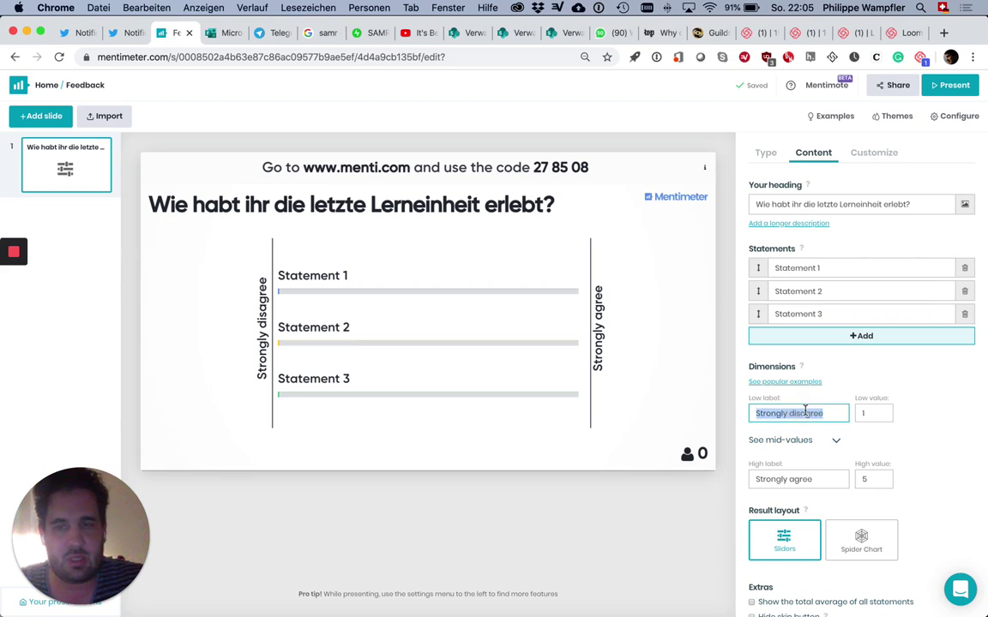
type("nicht eiverst")
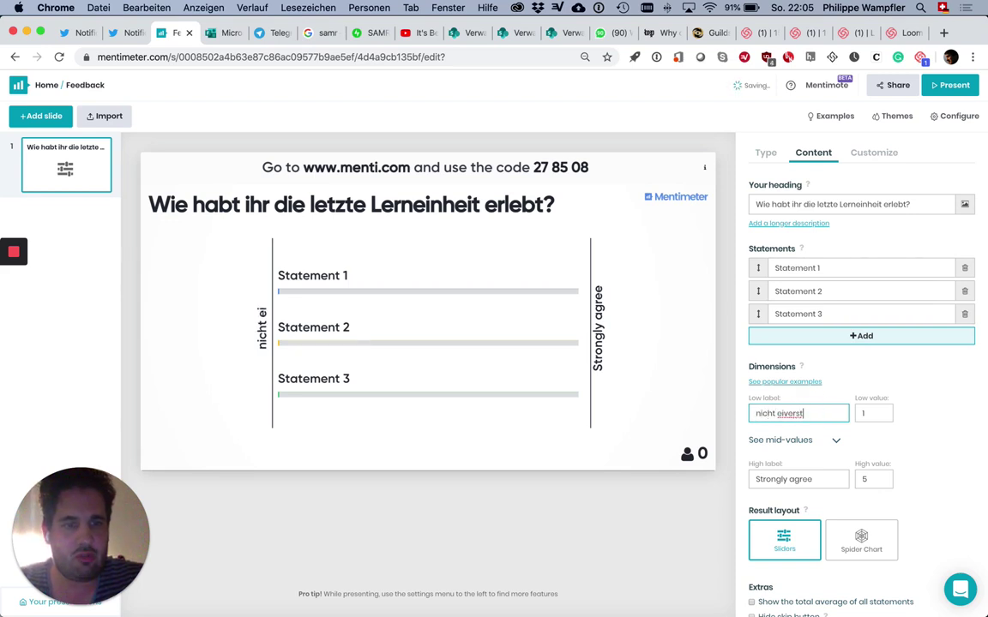
key("BackSpace")
key("BackSpace")
key("BackSpace")
key("BackSpace")
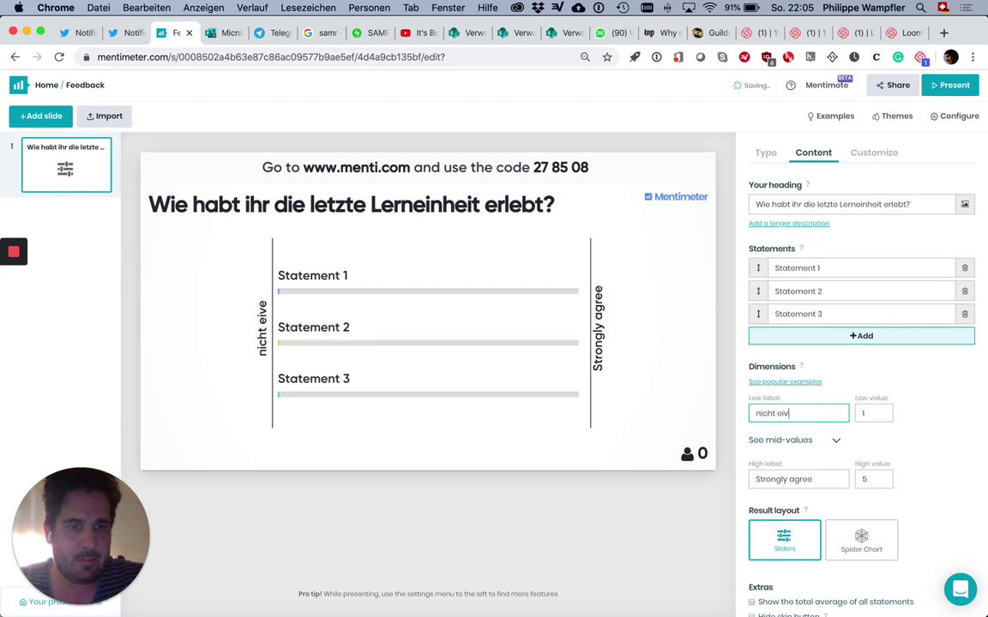
key("BackSpace")
type("nverstnd")
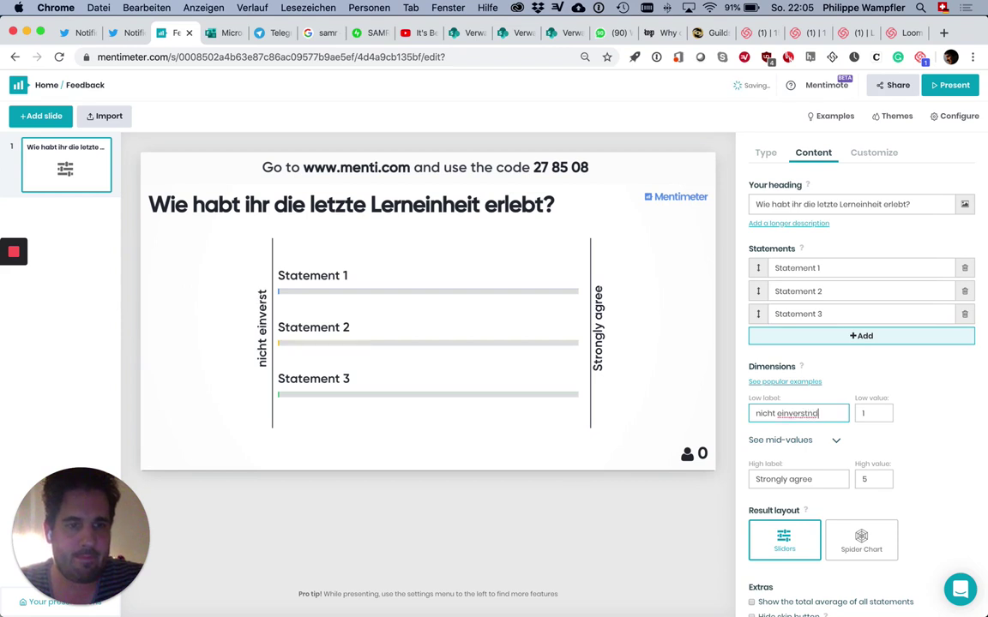
key("BackSpace")
key("BackSpace")
type("anden")
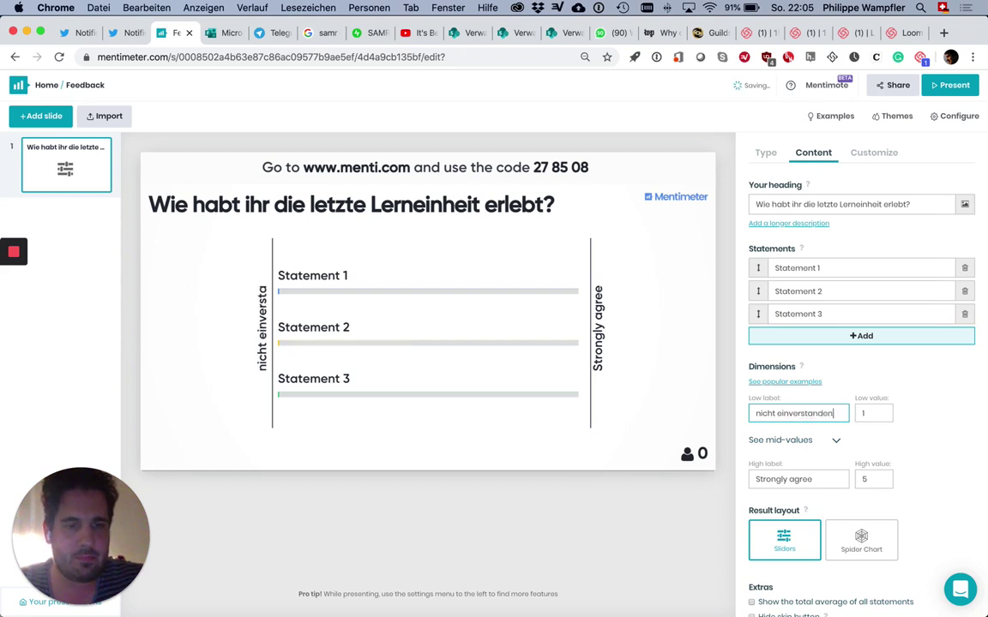
triple_click(787, 479)
type("total")
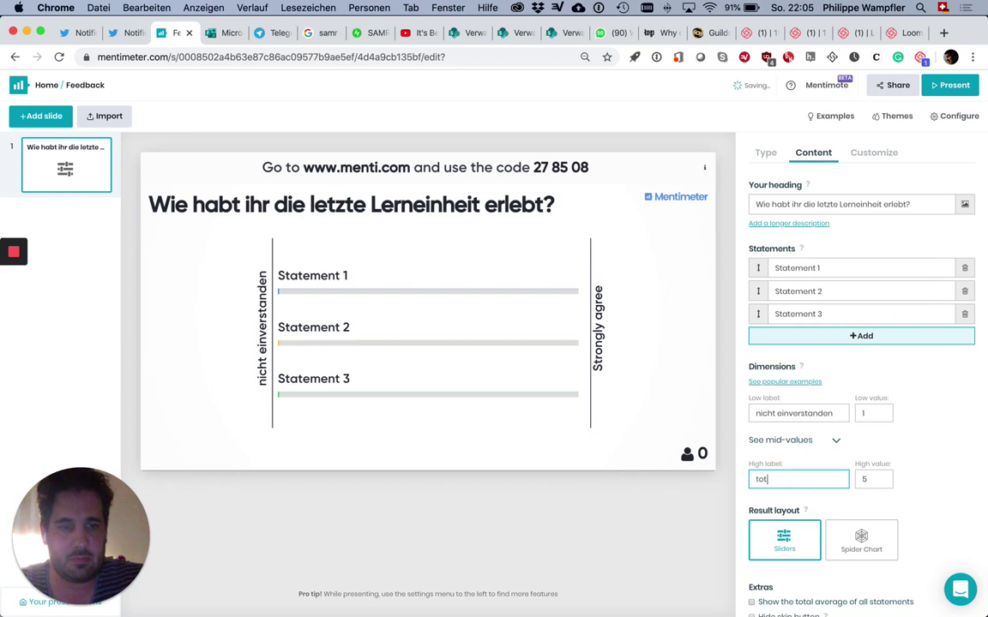
Step: Enter statements 'Ich habe viel gelernt.', 'Es hat Spaß gemacht.', 'Ich habe die Erklärungen gut verstanden.'
left_click(800, 269)
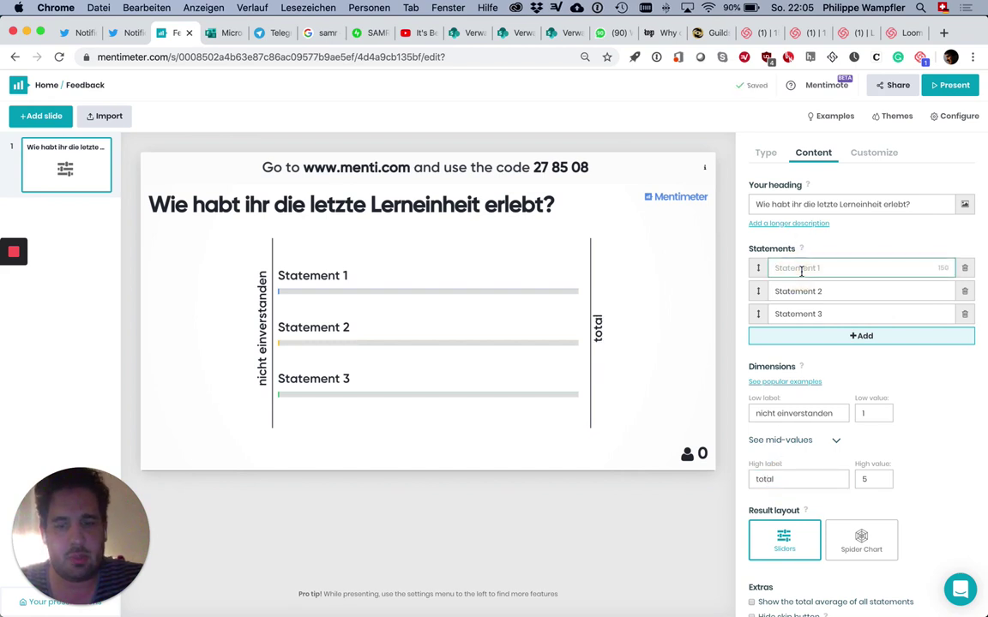
type("Ich habe viel ")
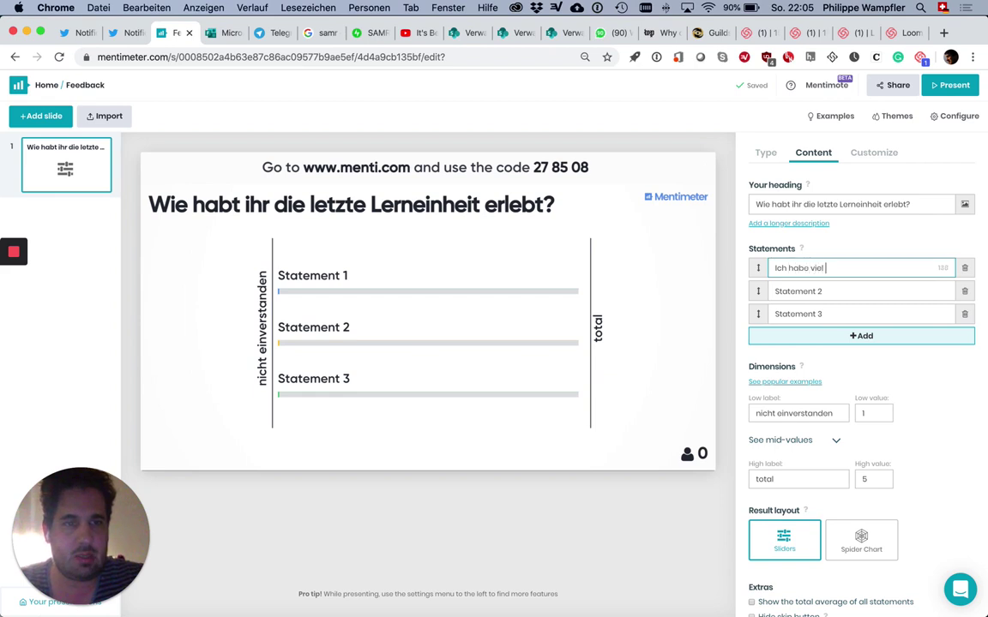
type("gelernt.")
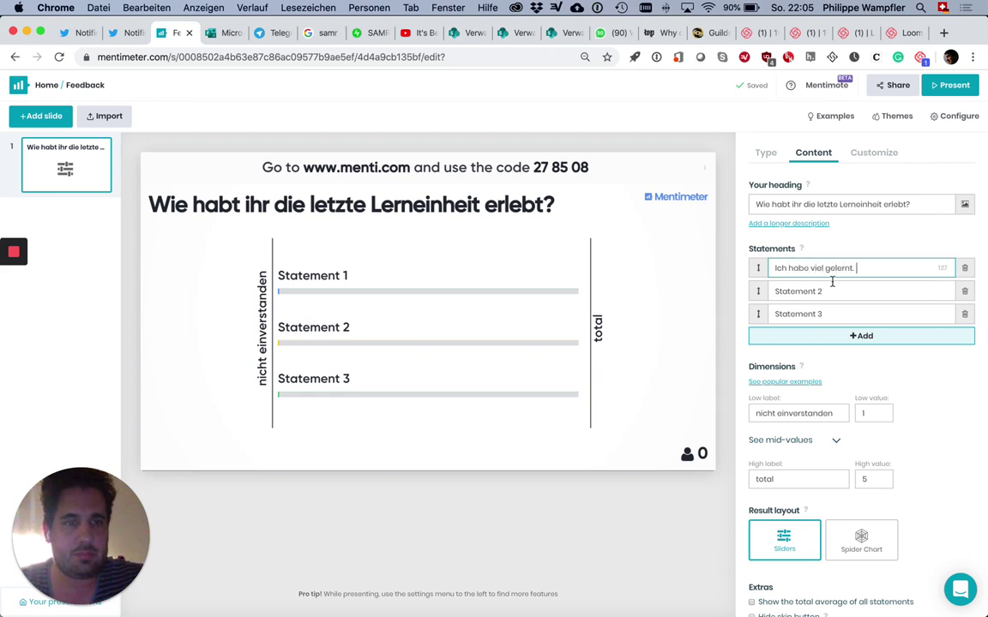
left_click(821, 293)
type("Es ha")
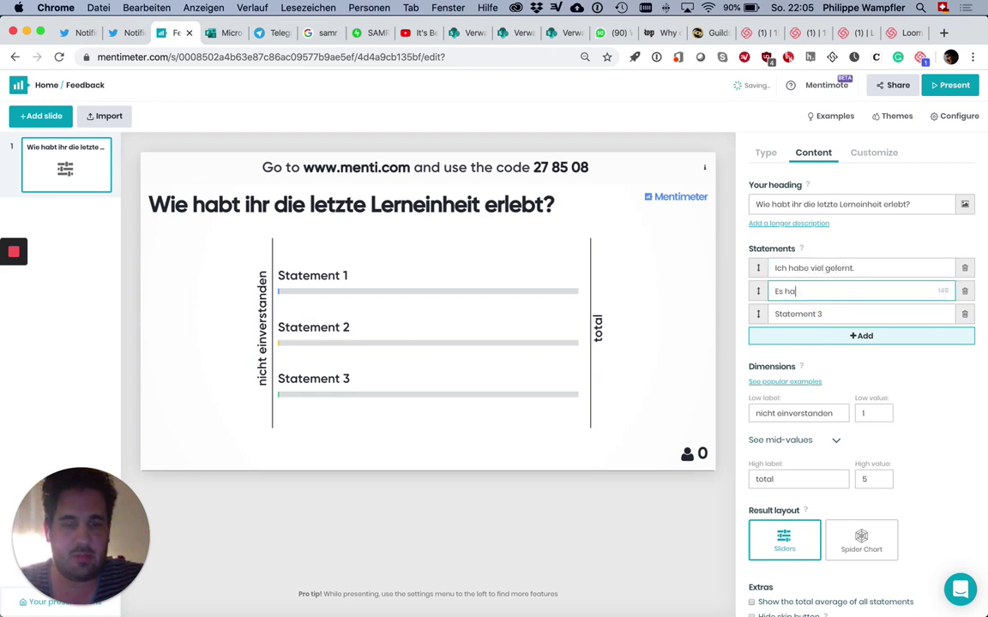
type("t Spaß gemacht.")
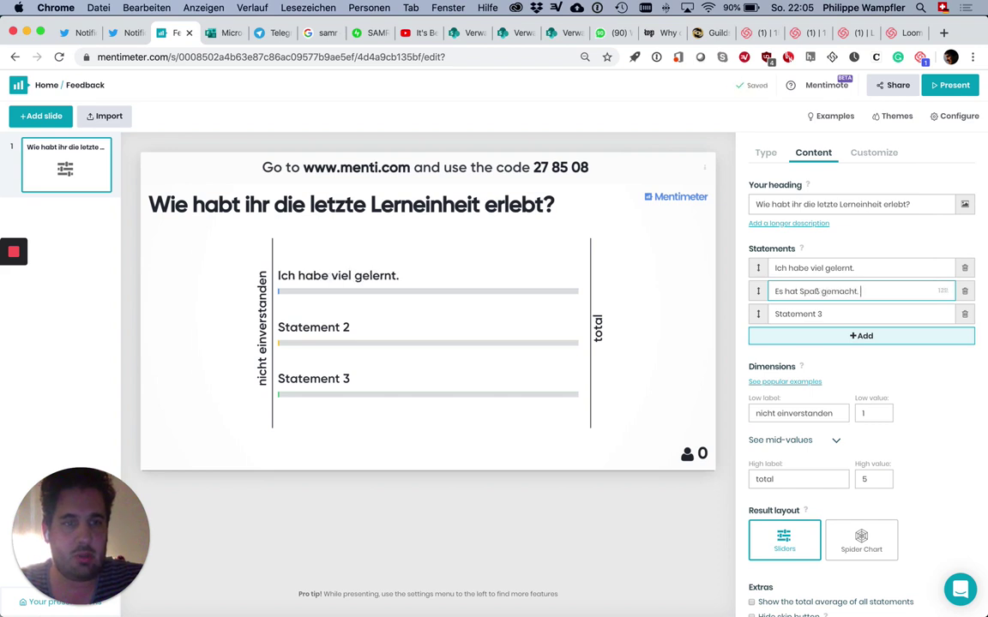
left_click(815, 313)
type("Ich ")
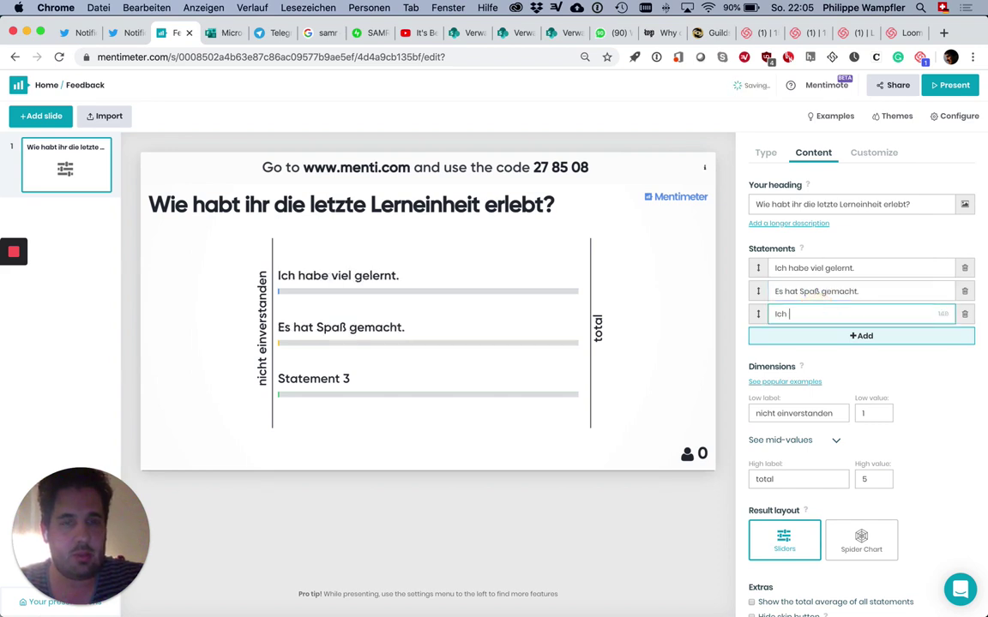
type("habe die E")
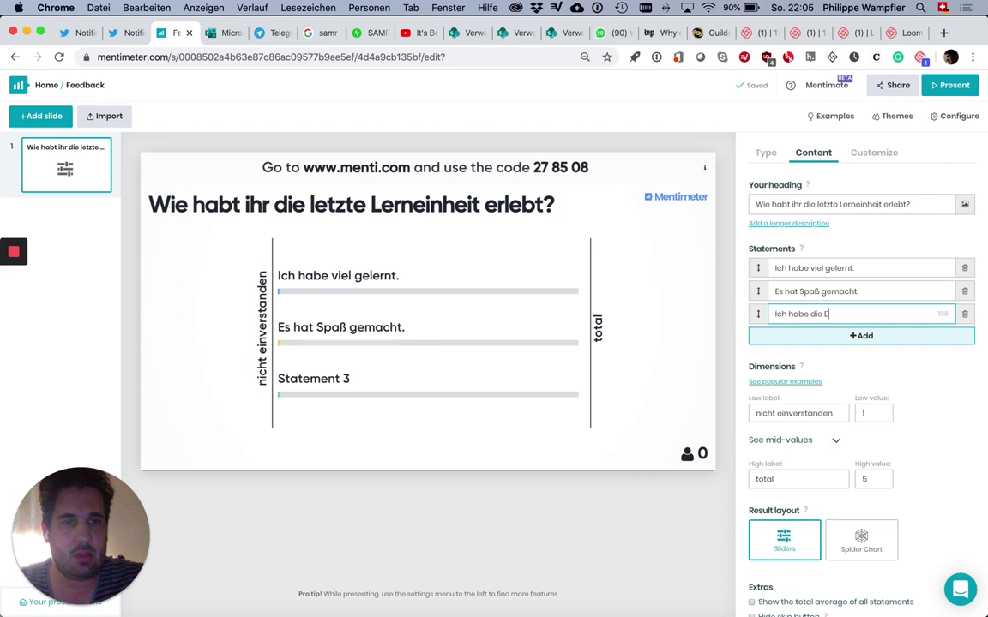
type("rkläung")
key("BackSpace")
key("BackSpace")
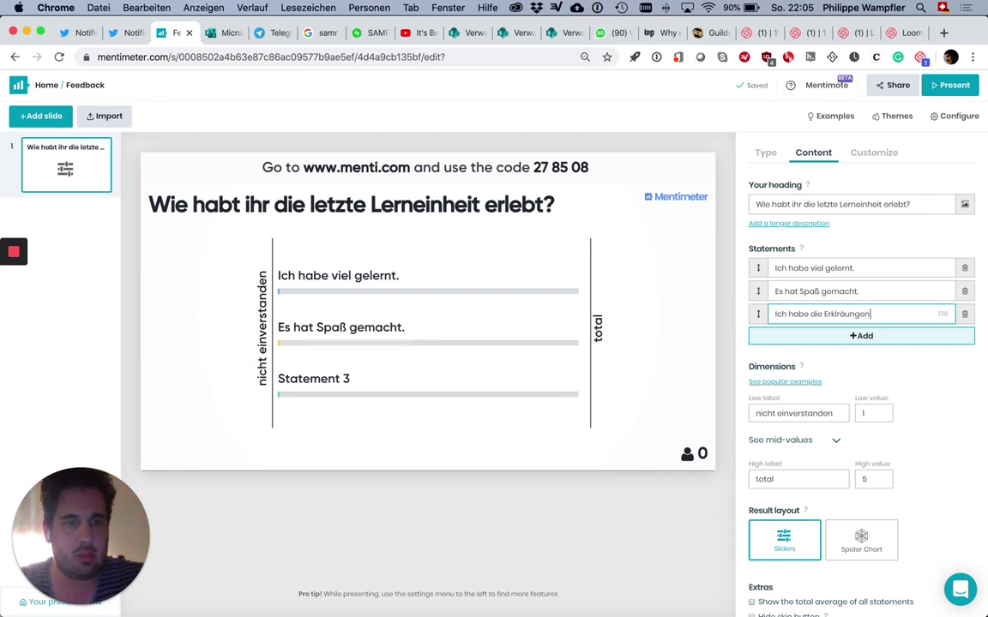
key("BackSpace")
type("runge")
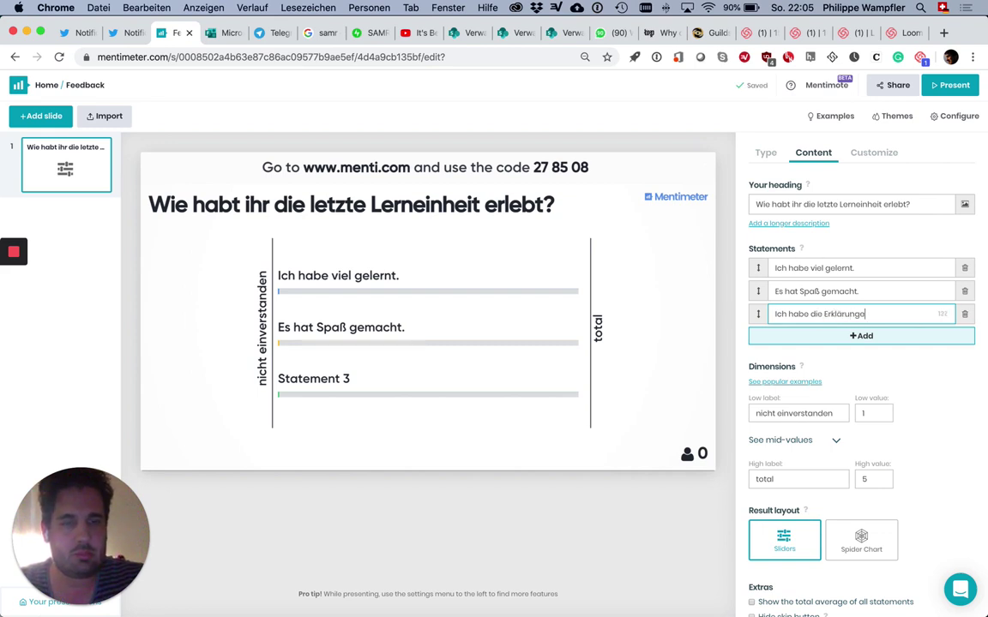
type("n gut verstanden.")
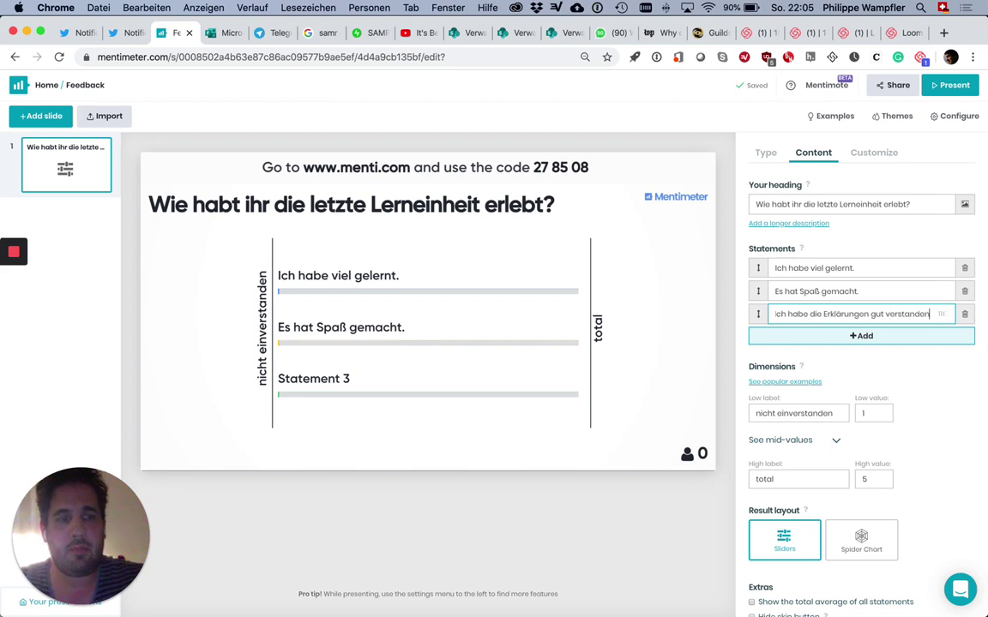
left_click(866, 336)
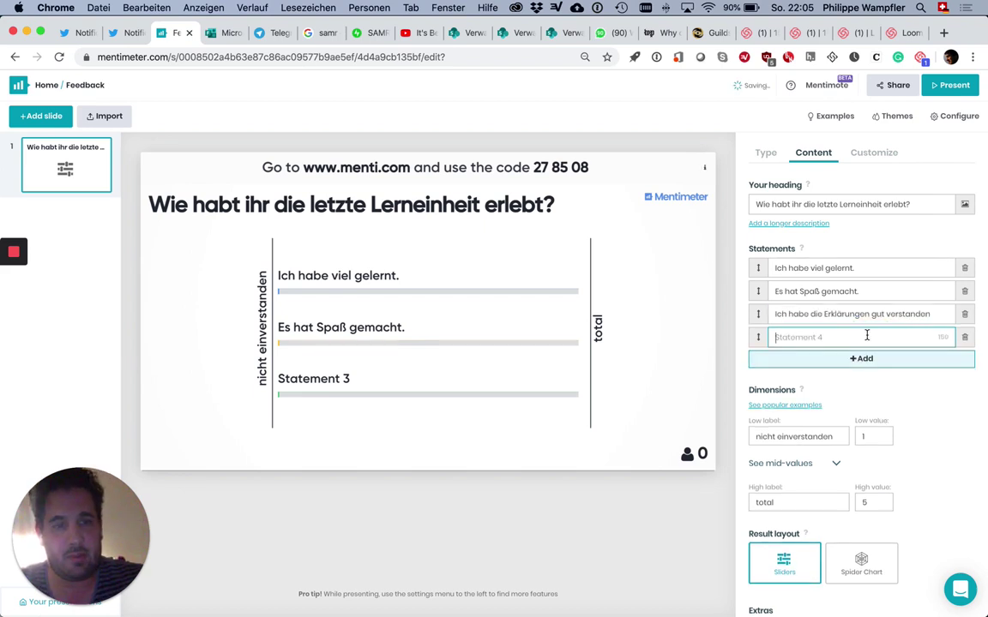
left_click(965, 340)
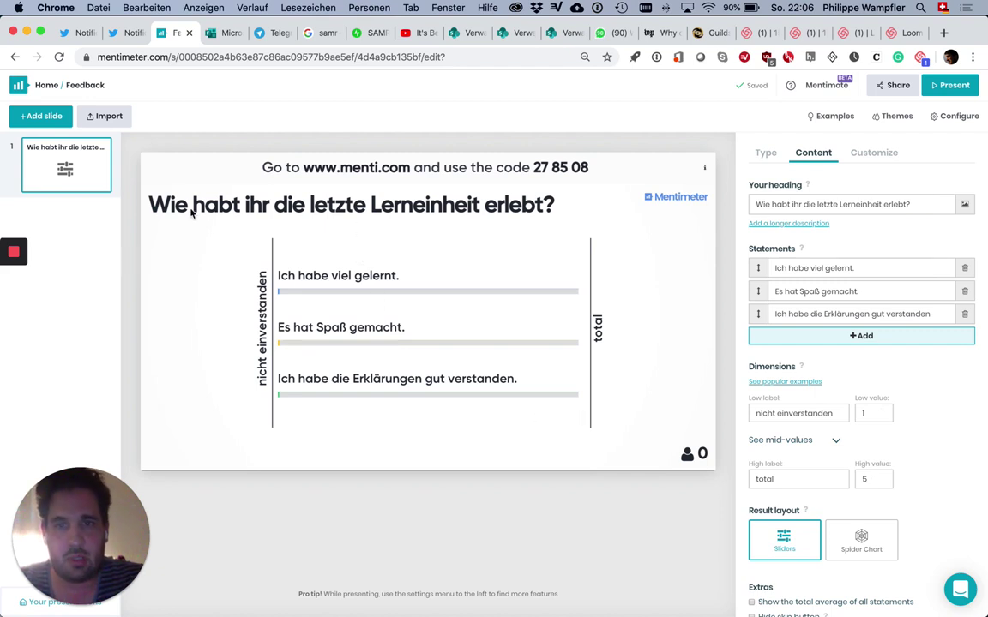
Step: Add a second slide of type Open Ended
left_click(53, 123)
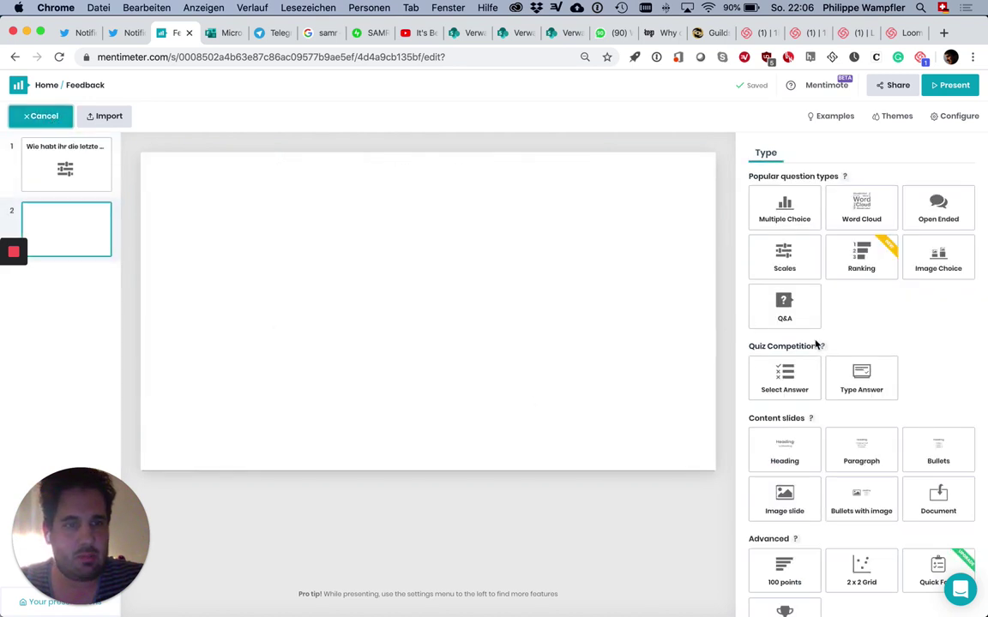
mouse_move(783, 311)
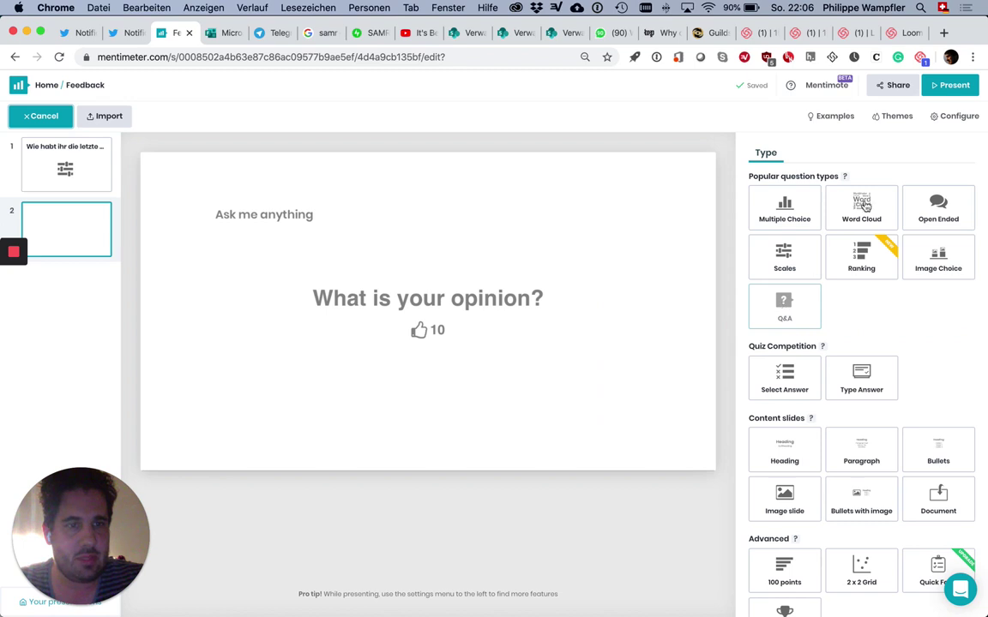
mouse_move(801, 270)
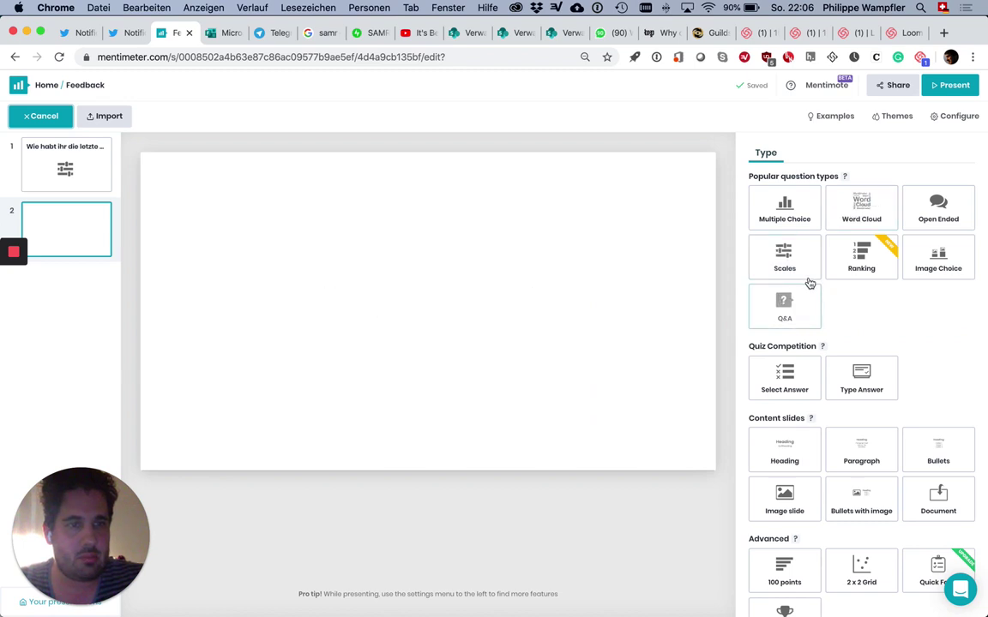
left_click(946, 219)
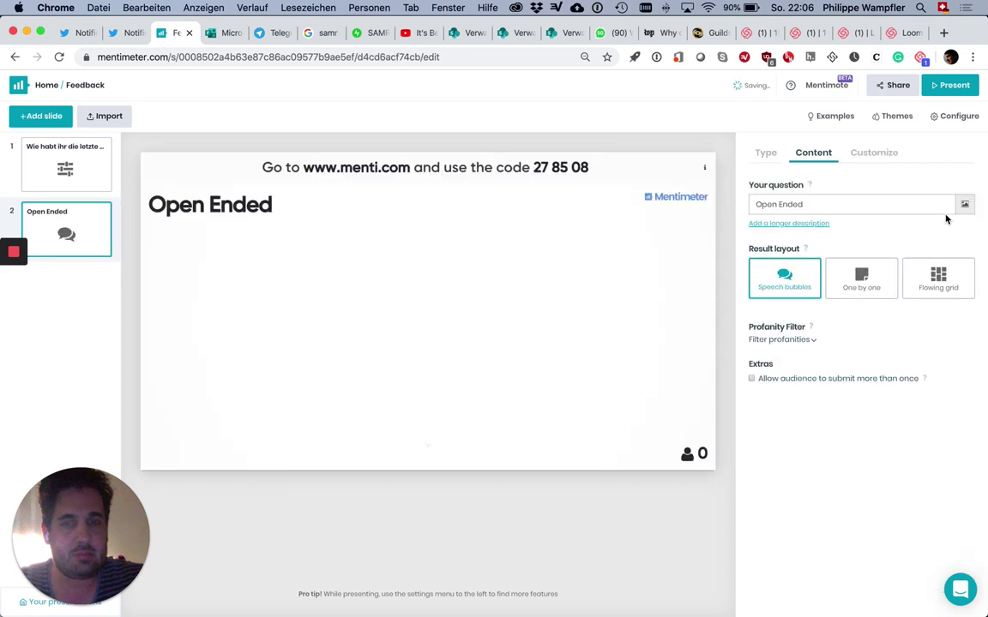
Step: Ask 'Wie können wir die Situation für euch verbessern?' and choose the Speech bubbles layout
left_click(812, 204)
type("Wi")
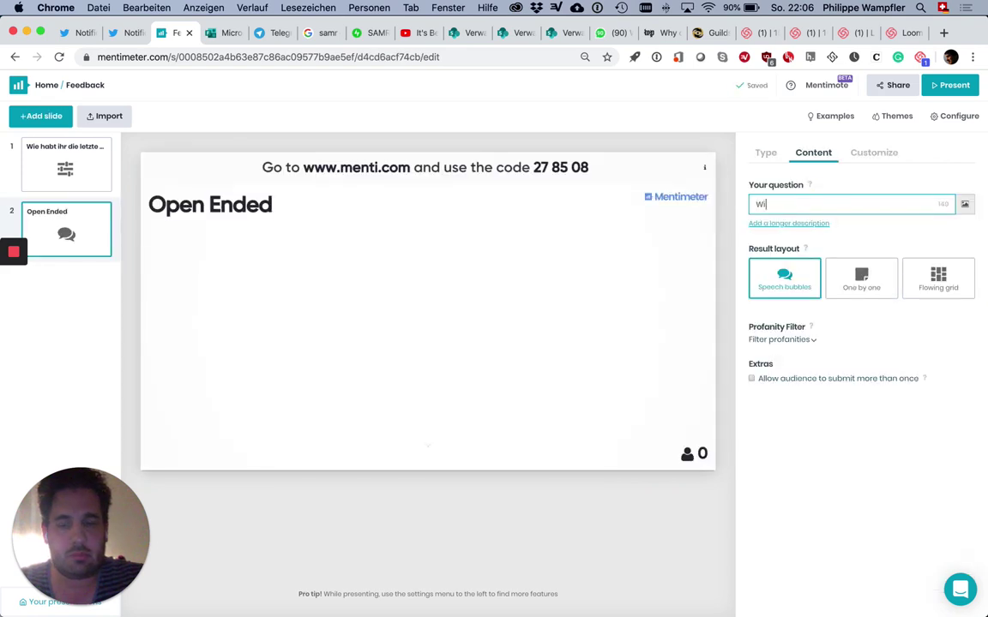
type("e können w")
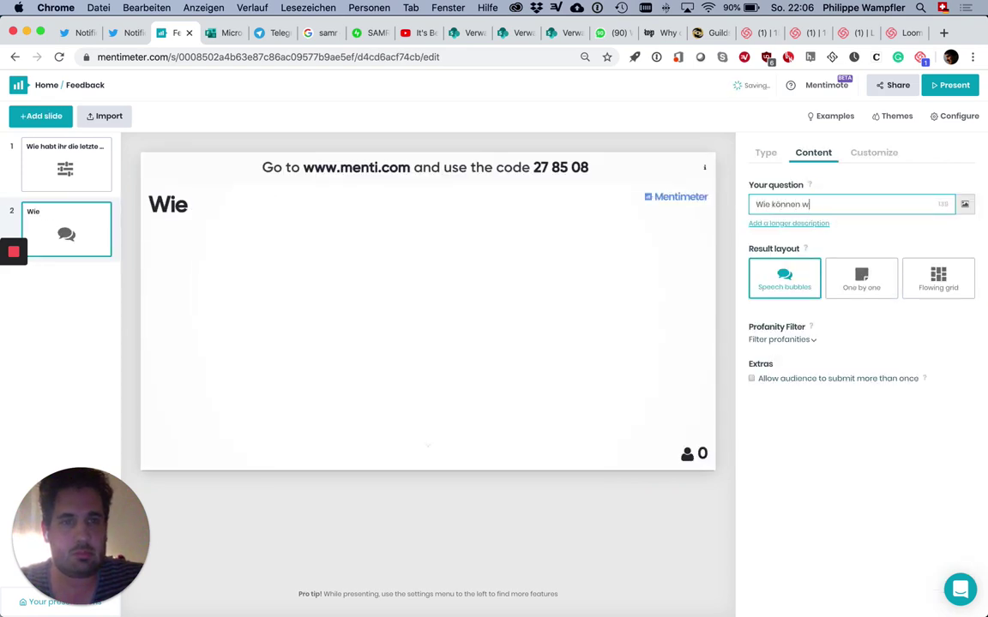
type("ir die Situation")
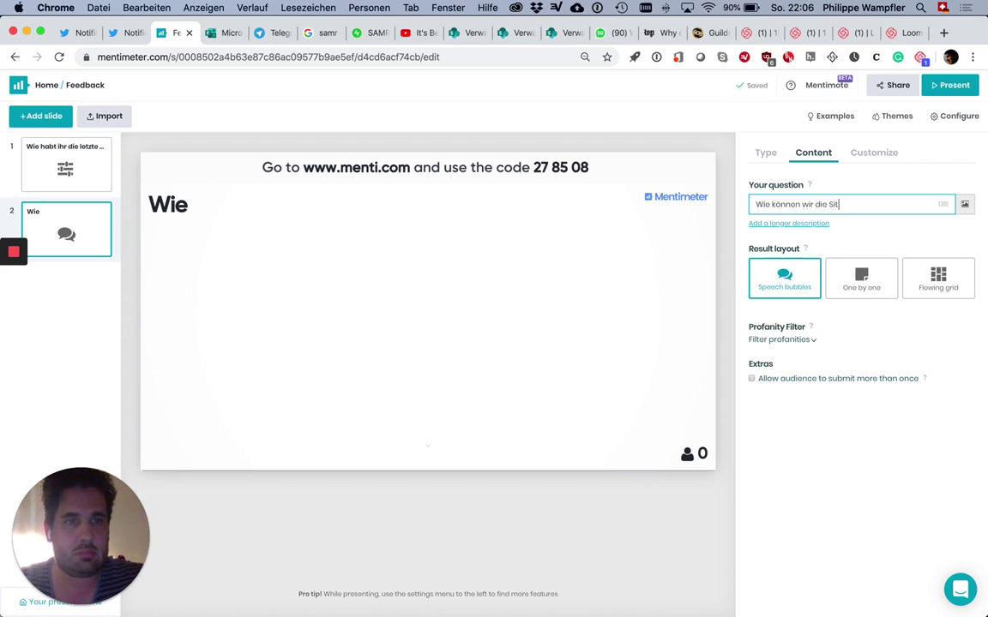
key("BackSpace")
key("BackSpace")
key("BackSpace")
key("BackSpace")
key("BackSpace")
key("BackSpace")
type("uation für Sie ve")
key("BackSpace")
key("BackSpace")
key("BackSpace")
type("euch verbe")
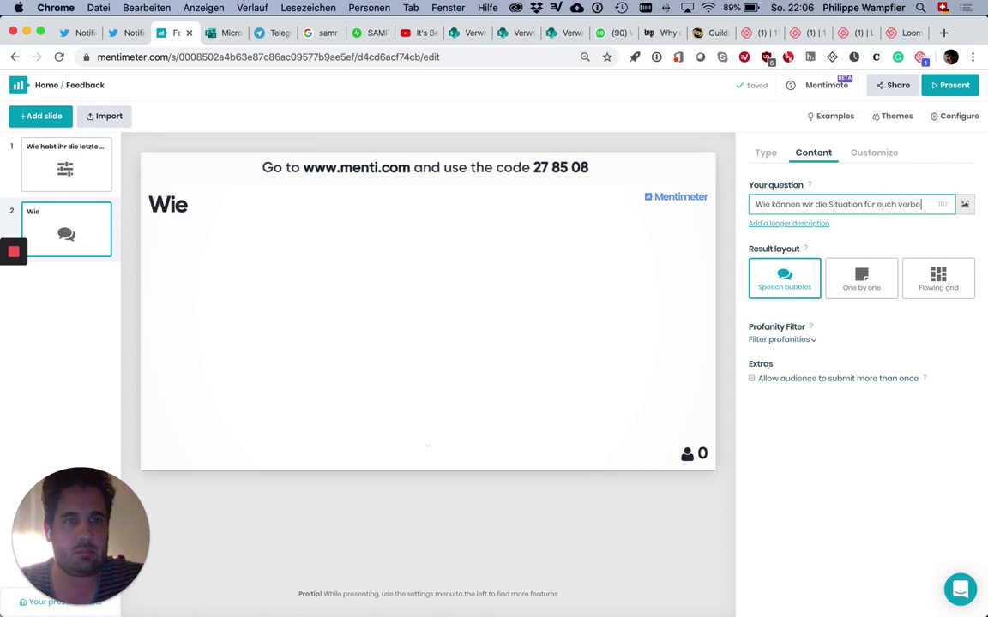
type("ssern?")
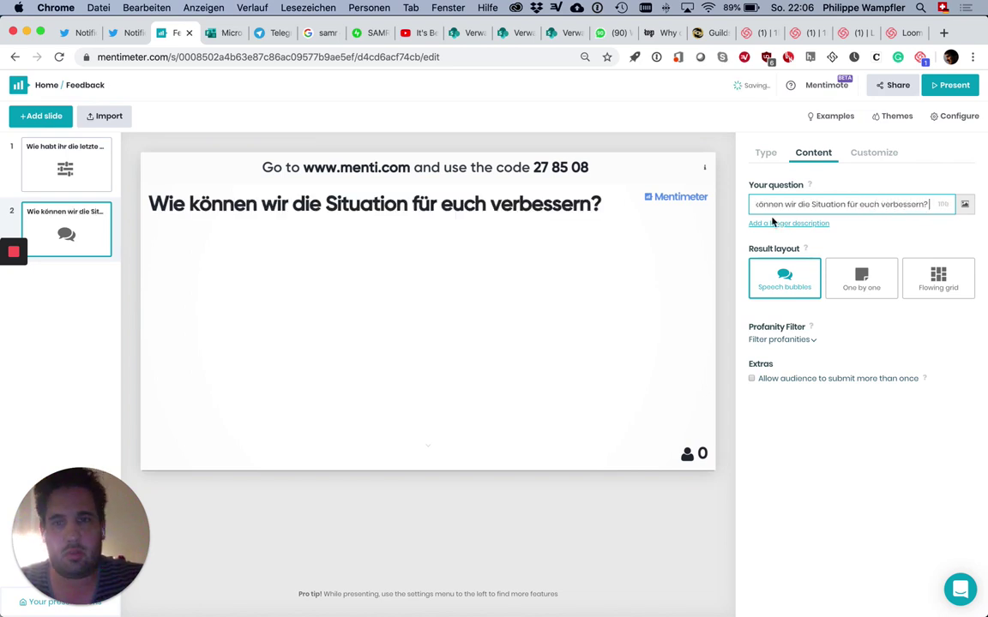
left_click(785, 285)
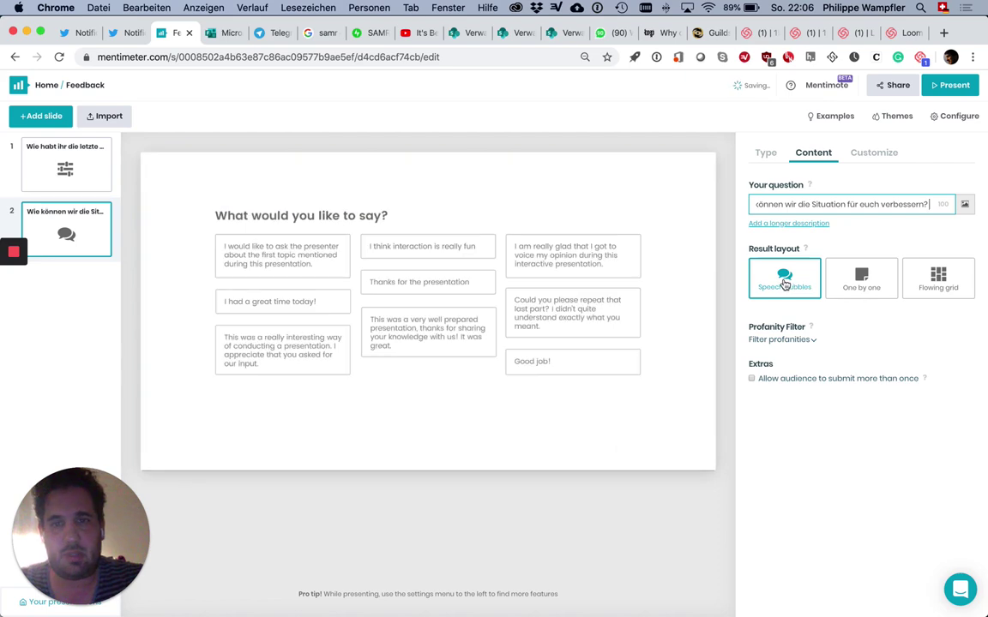
mouse_move(936, 278)
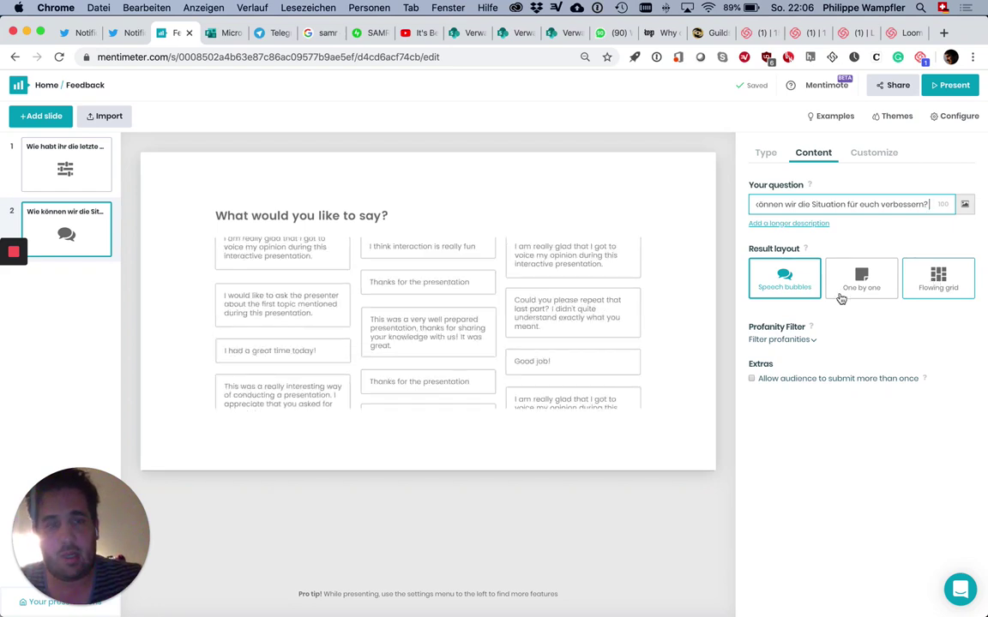
mouse_move(791, 287)
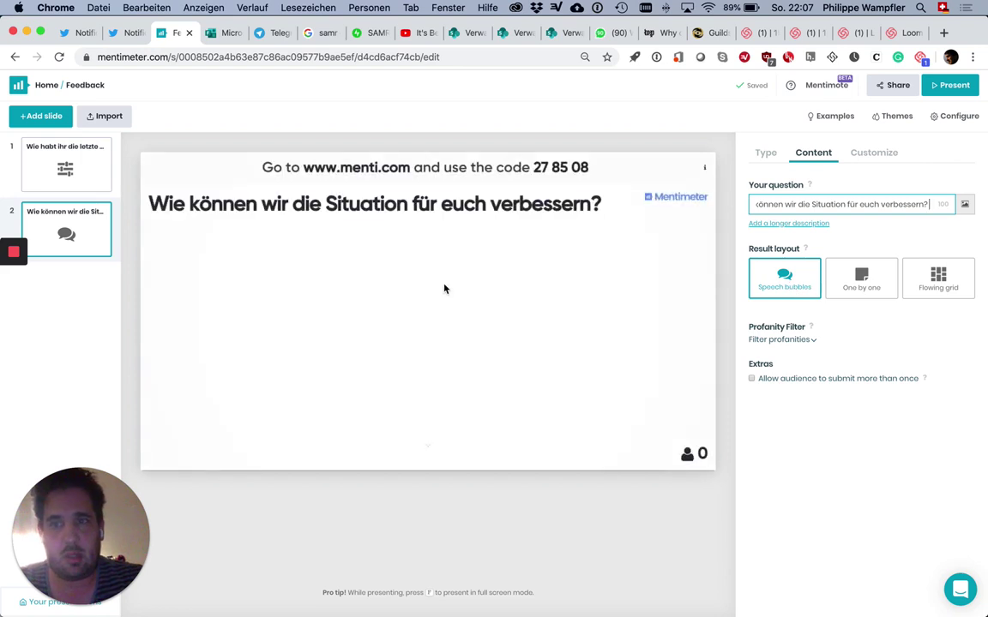
Step: Launch the Feedback presentation live, then return to the Telegram Web tab
left_click(948, 93)
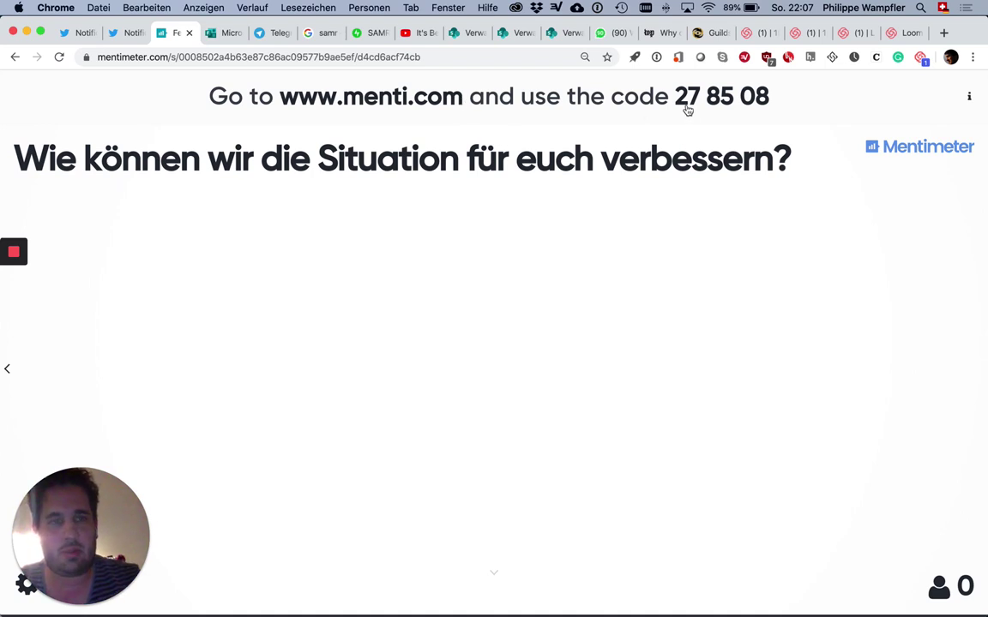
key("super+Tab")
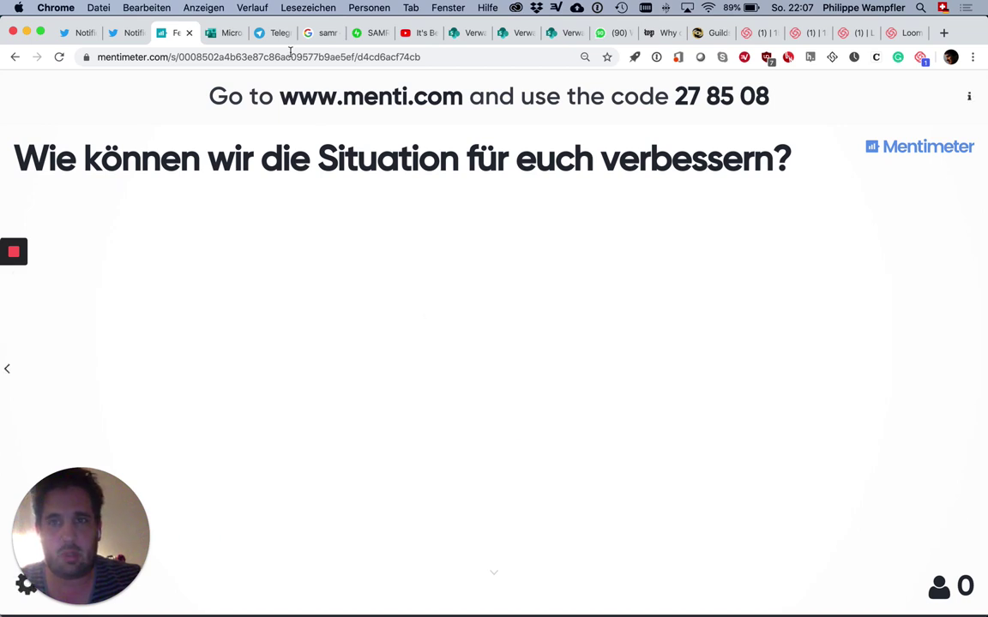
key("super+space")
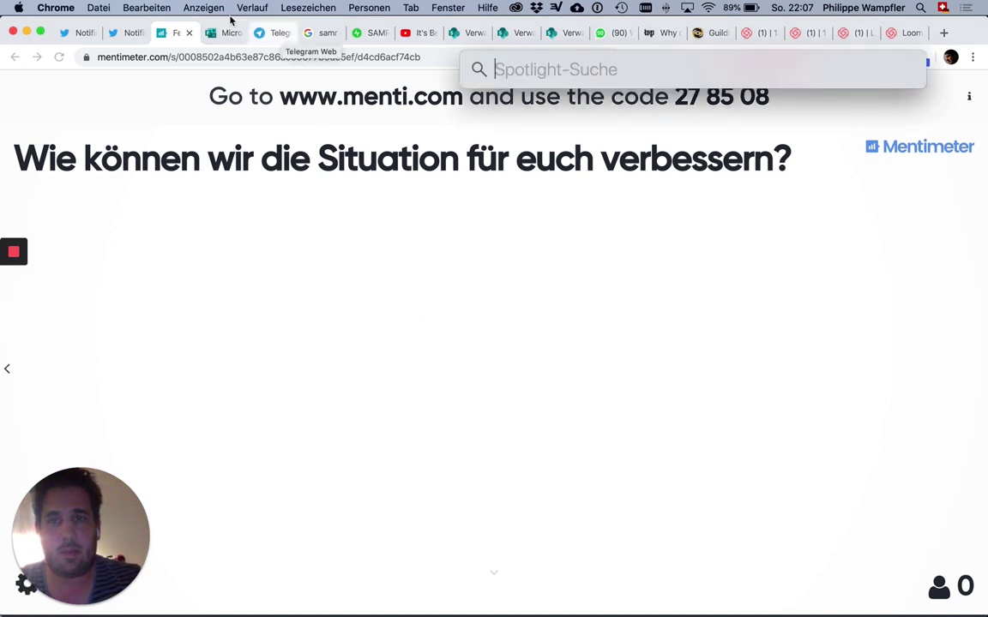
key("Escape")
left_click(268, 34)
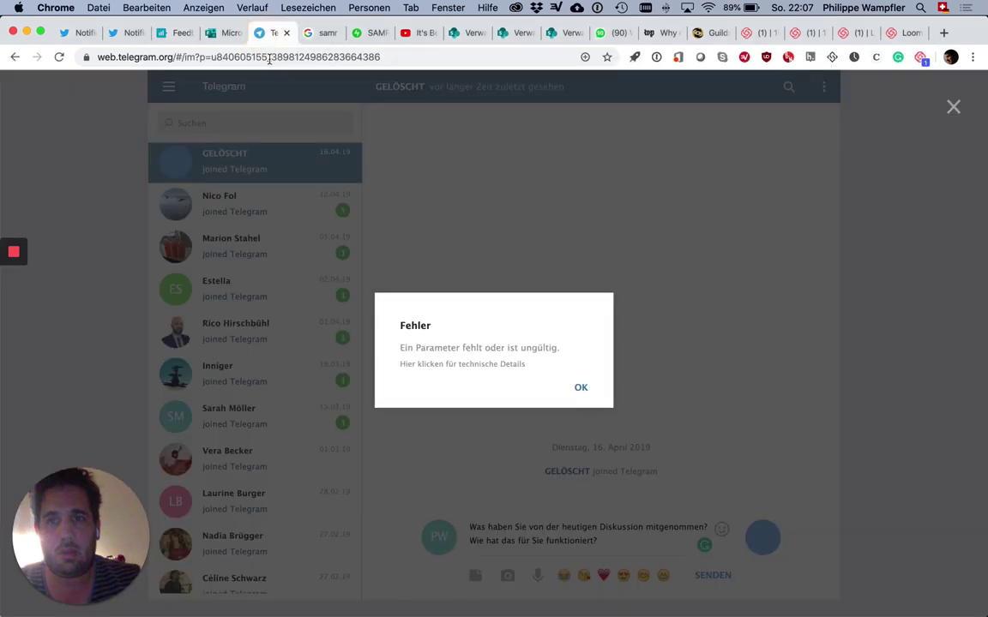
Step: Join the presentation on menti.com with code 27 85 08
left_click(268, 58)
type("menti.com")
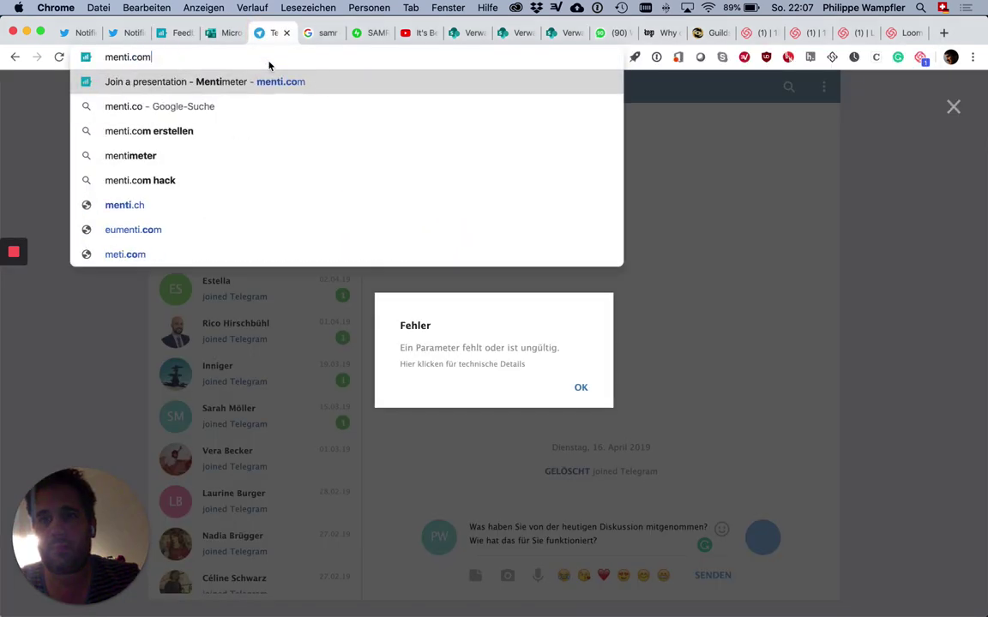
key("Return")
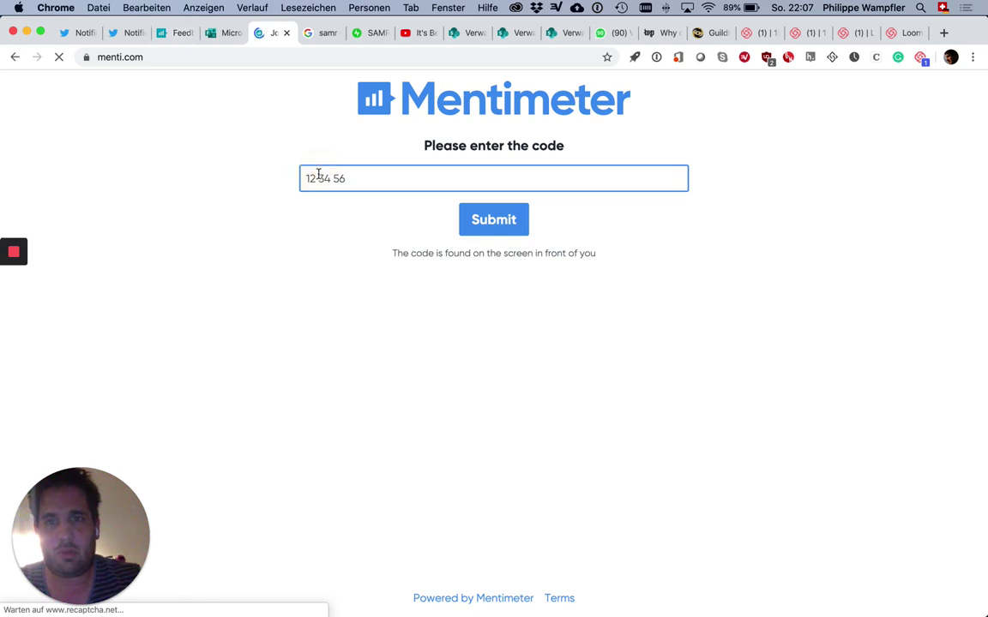
type("27")
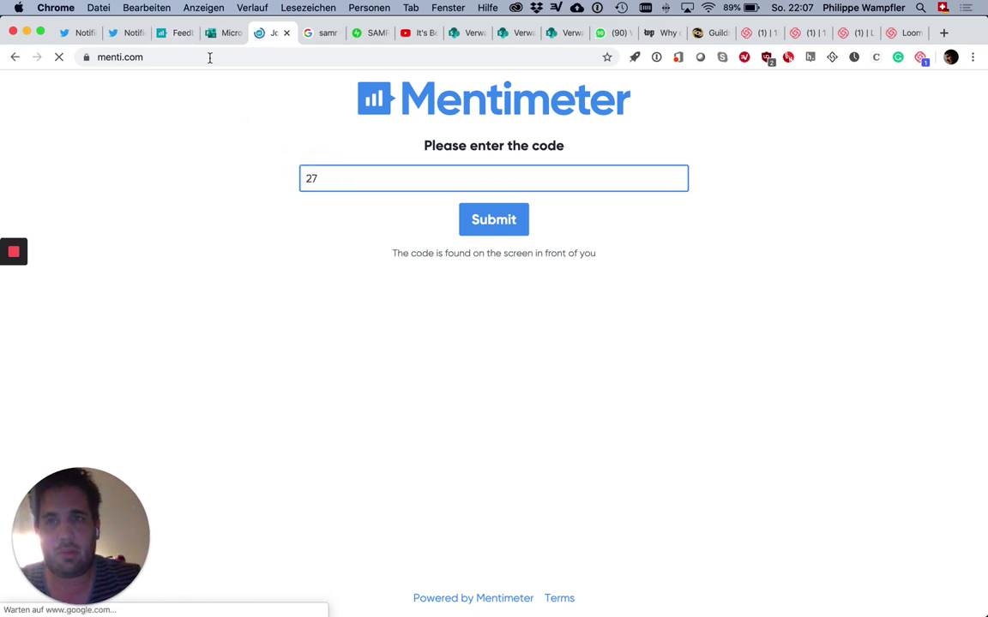
left_click(233, 33)
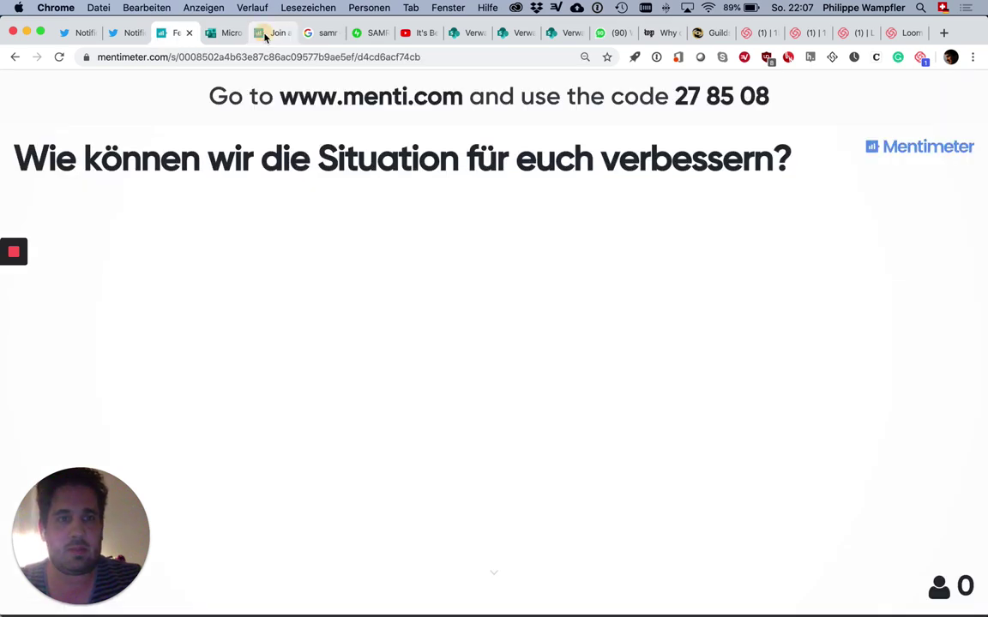
left_click(270, 32)
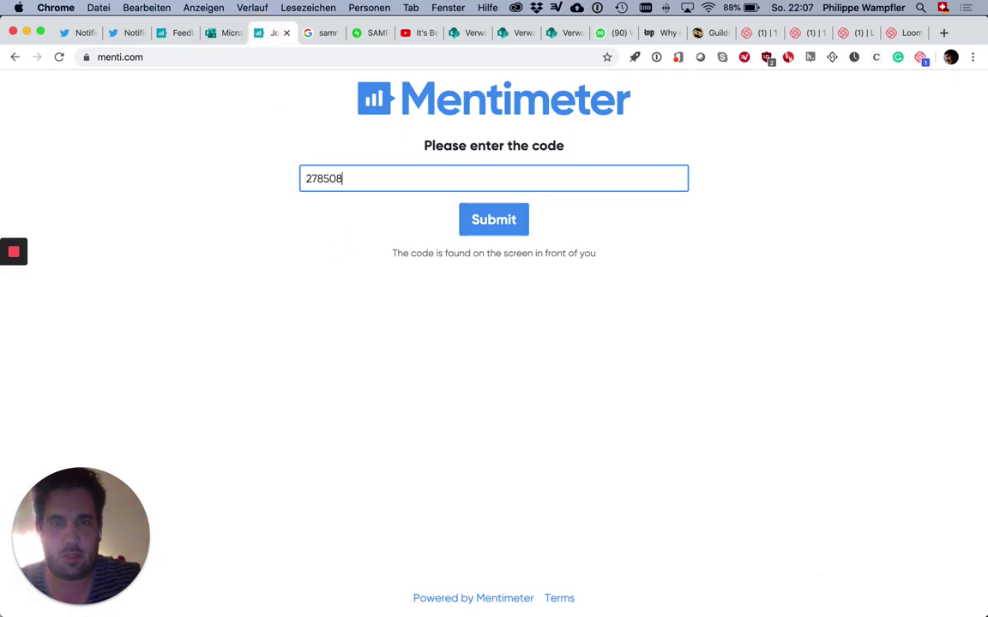
left_click(501, 223)
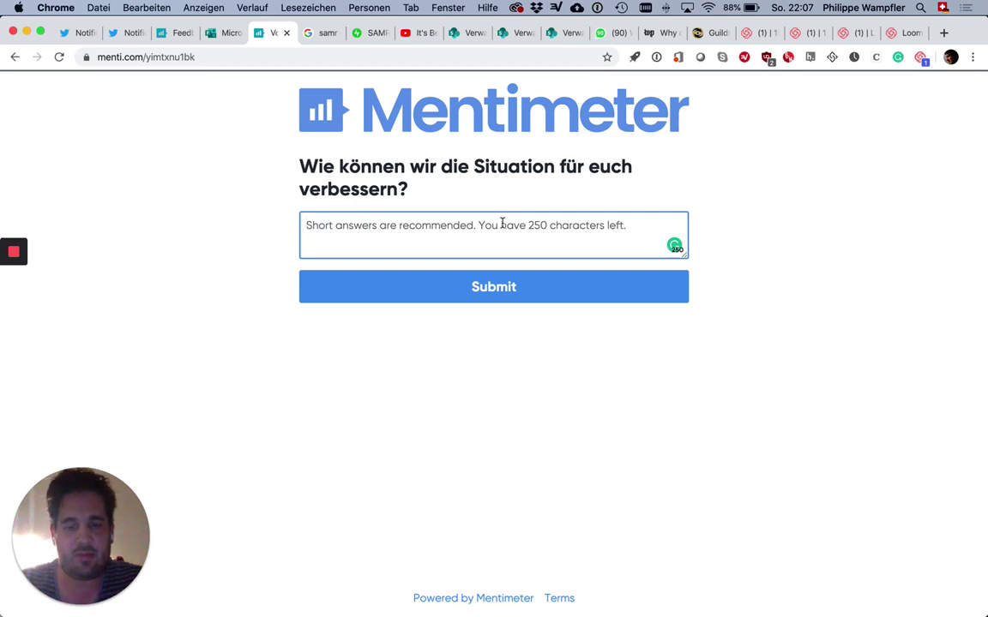
Step: Submit the answer 'Weniger Stoff, bitte!' and advance the presentation to the scales slide
type("Weniger ")
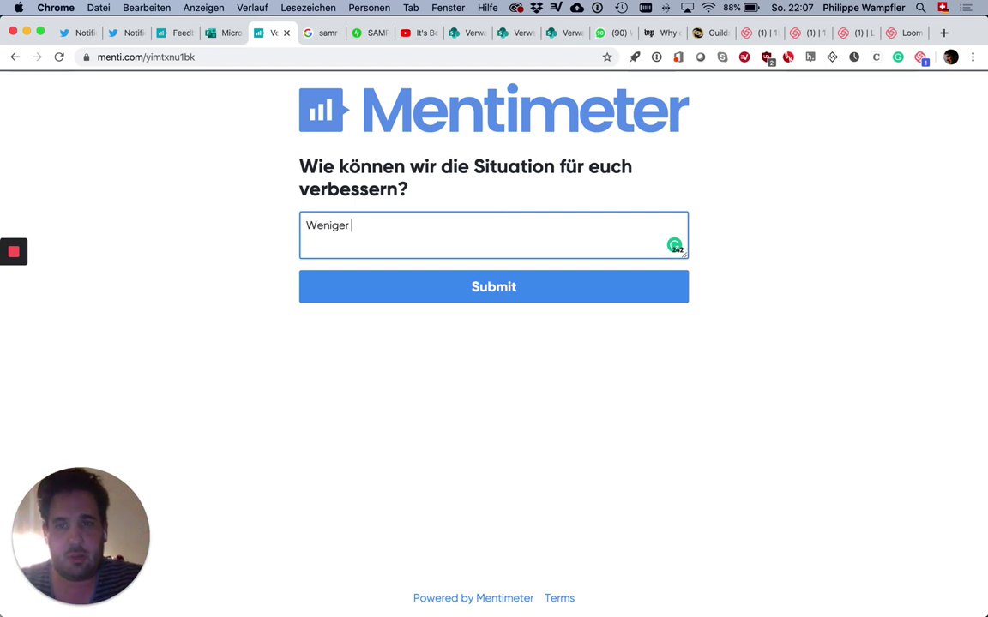
type("Stoff, bit")
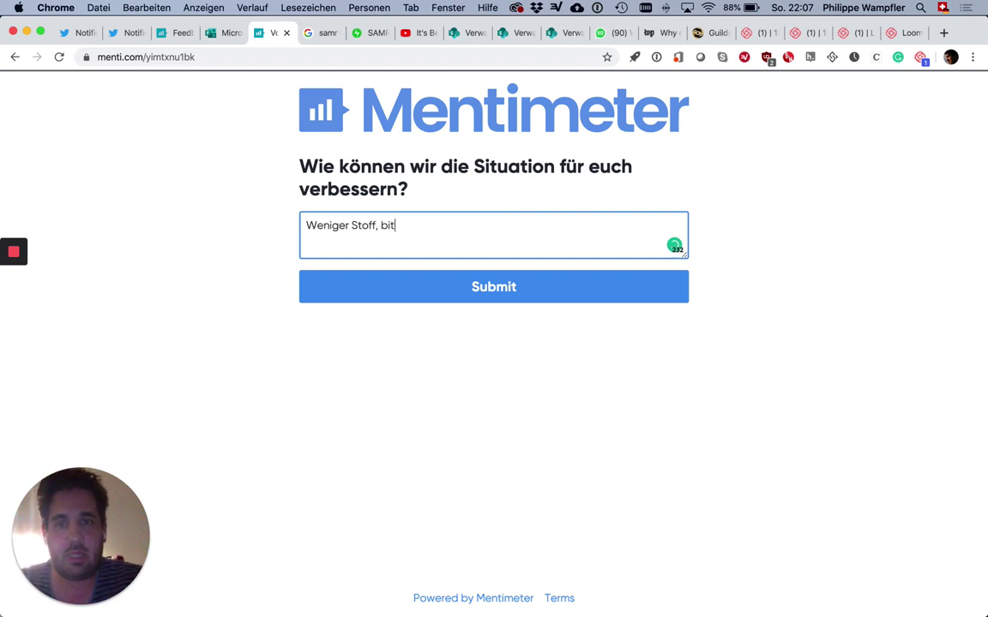
type("te!")
left_click(533, 297)
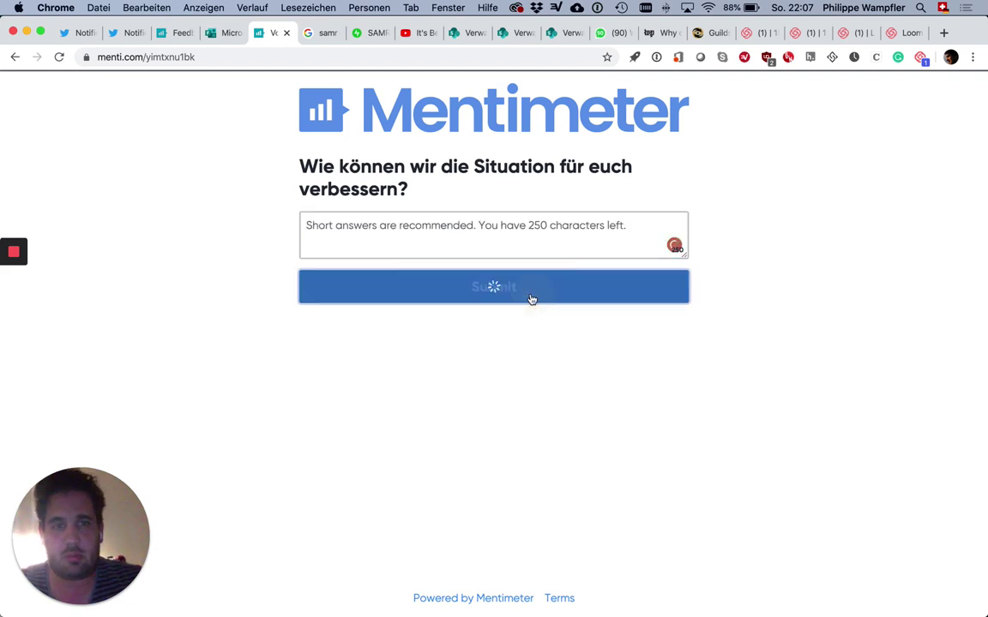
left_click(157, 30)
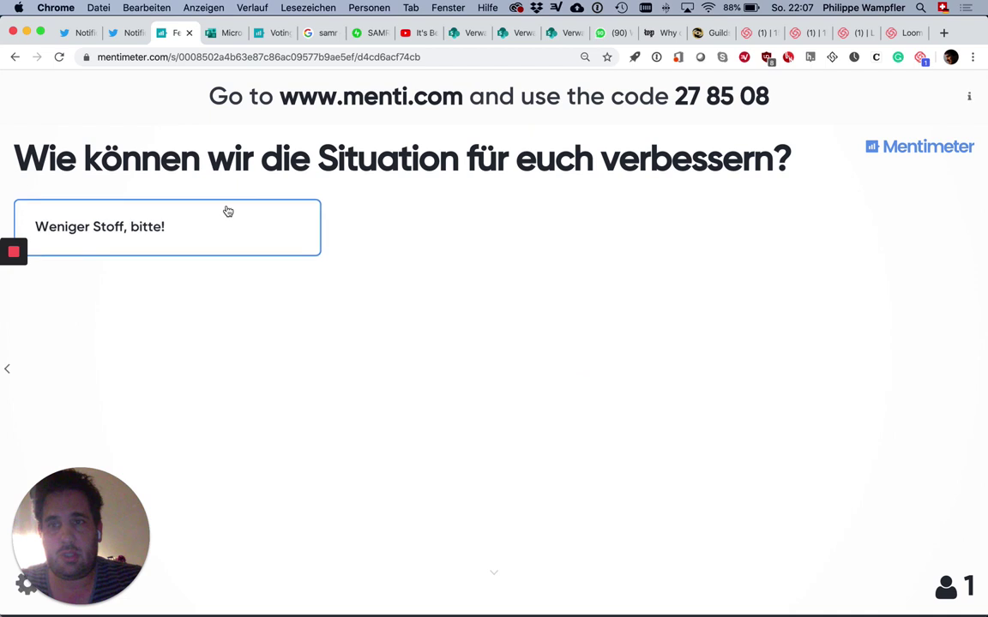
key("Right")
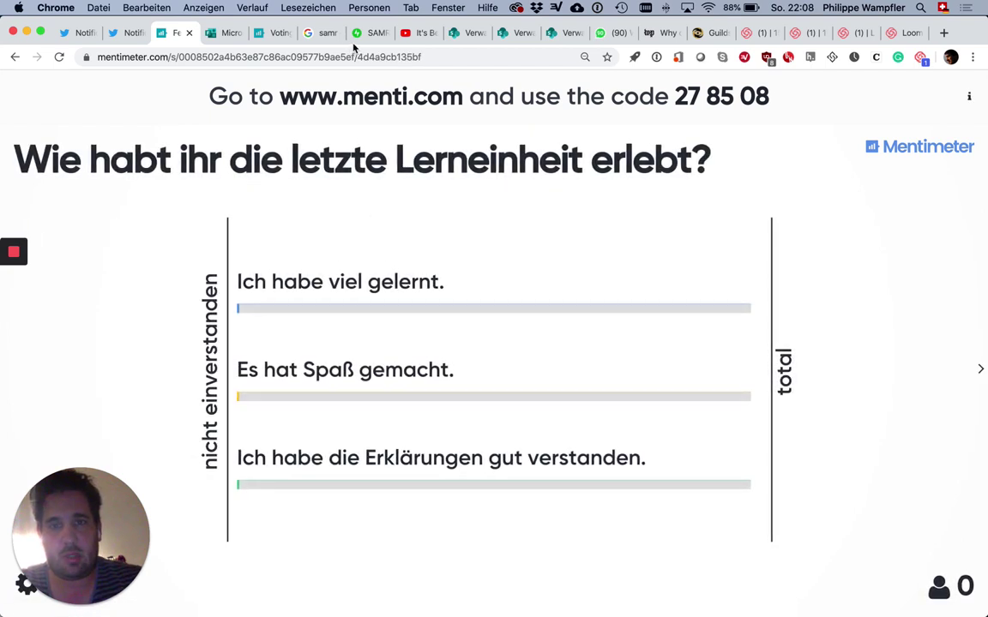
Step: Rejoin through menti.com in the voting tab with code 278508
left_click(282, 35)
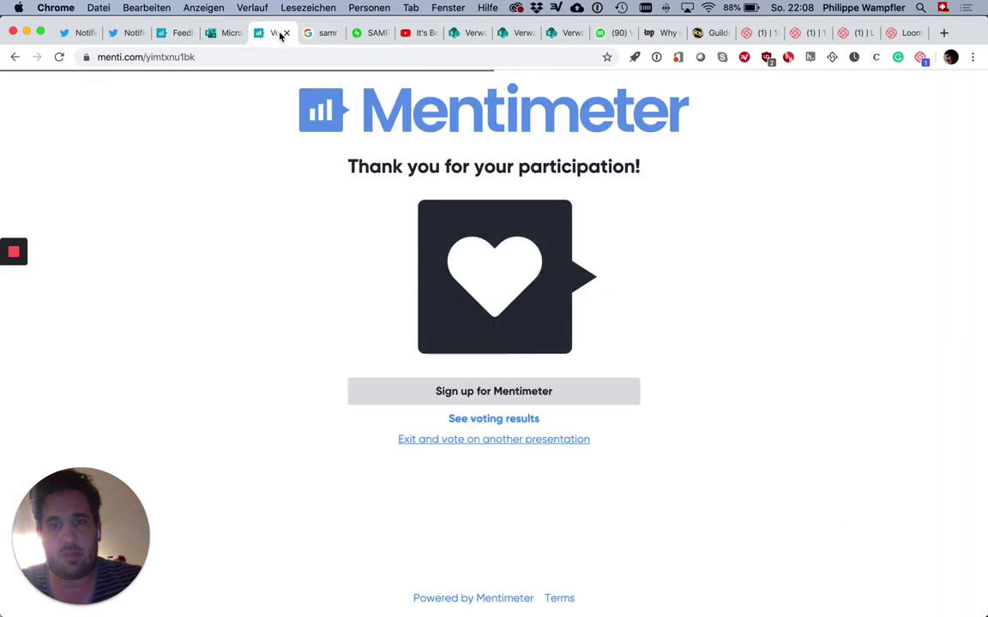
left_click(149, 58)
left_click_drag(223, 66, 238, 73)
key("BackSpace")
key("Return")
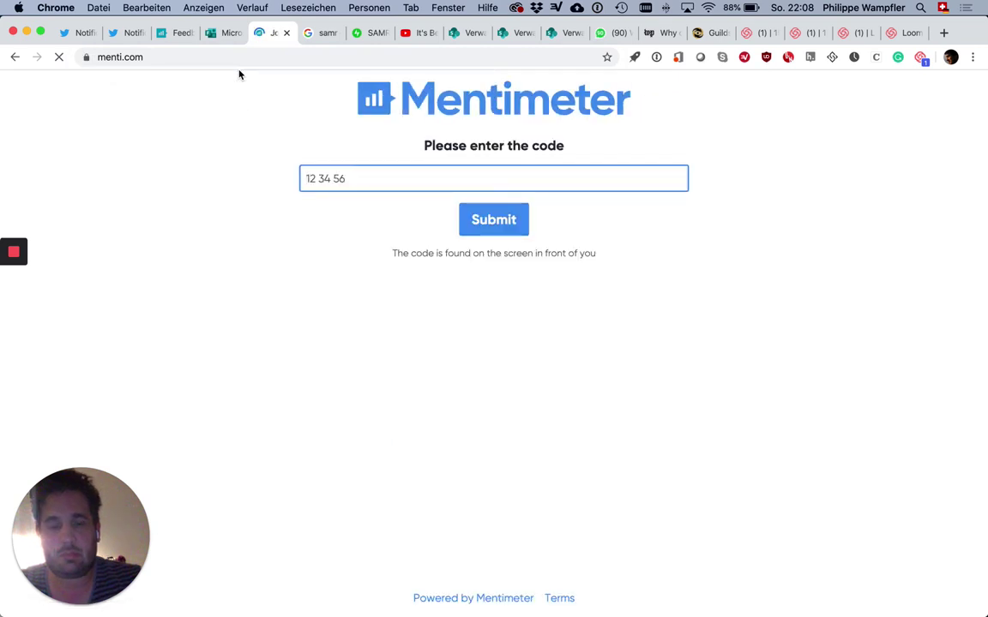
type("278508")
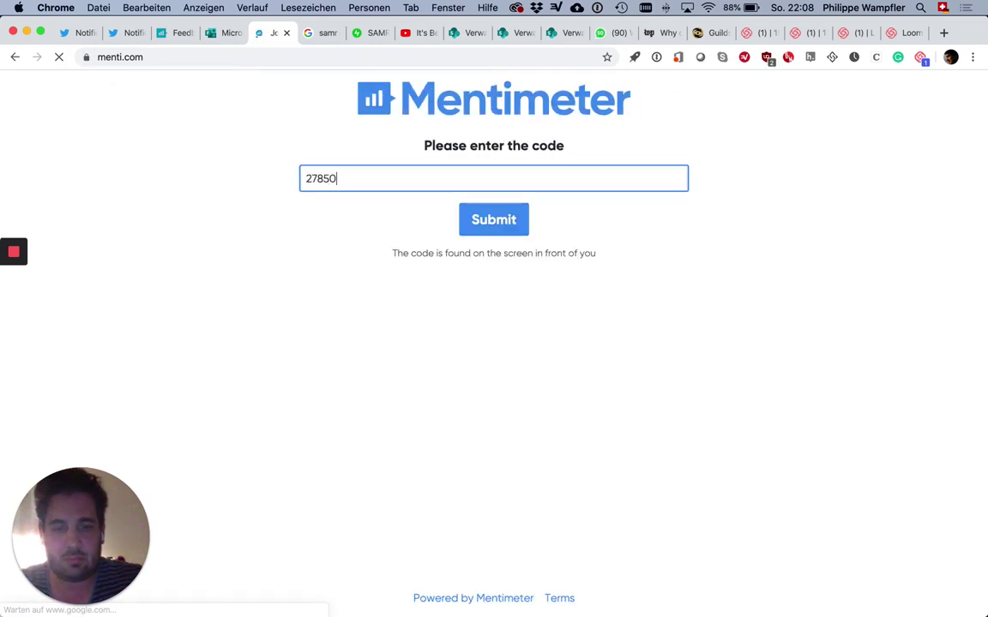
left_click(486, 232)
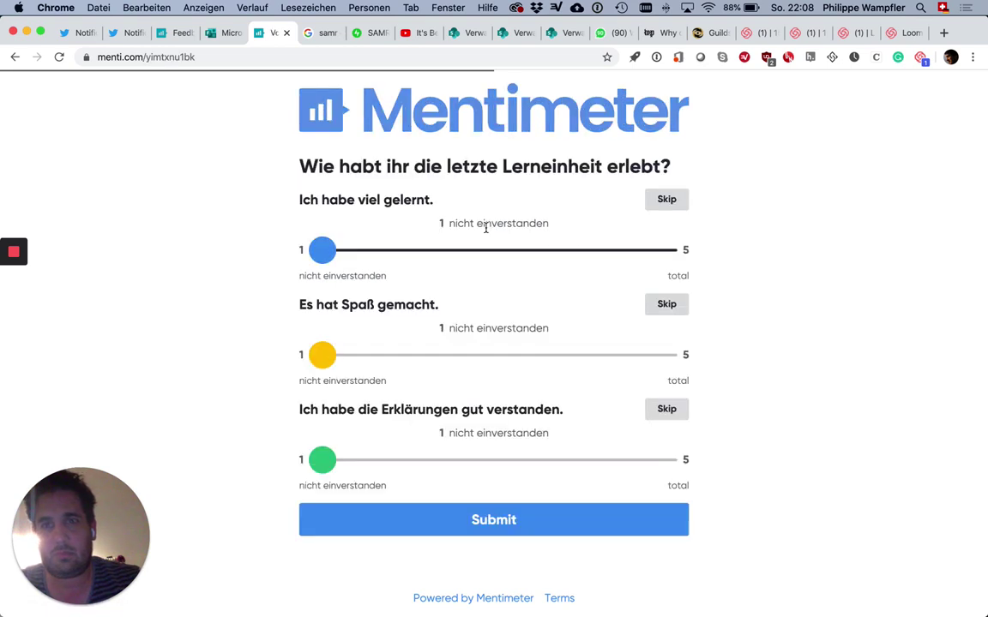
Step: Rate the three statements 4, 2 and 5 and submit the vote
left_click_drag(321, 250, 570, 252)
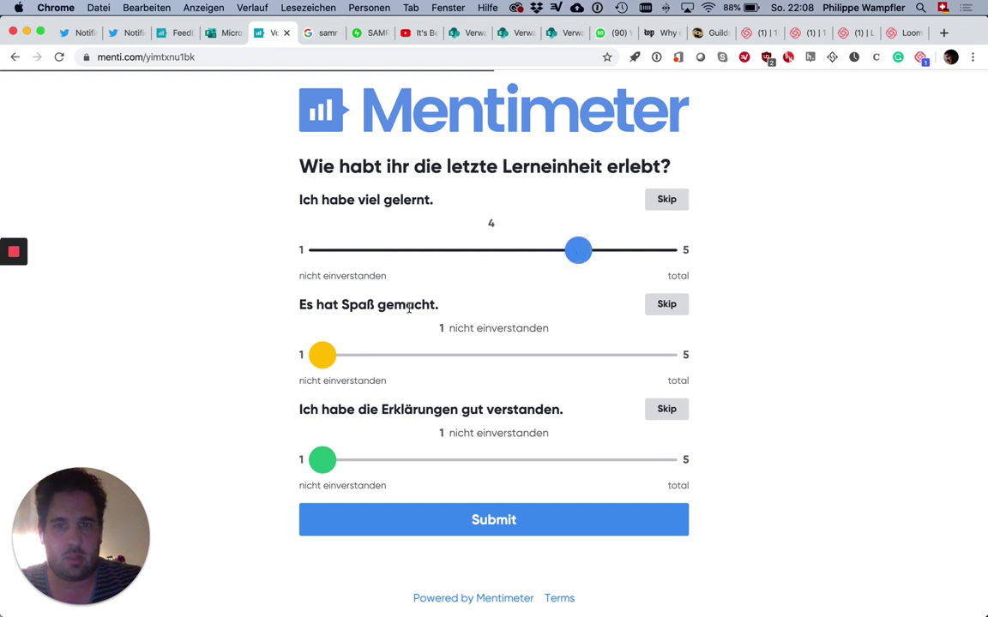
left_click(327, 353)
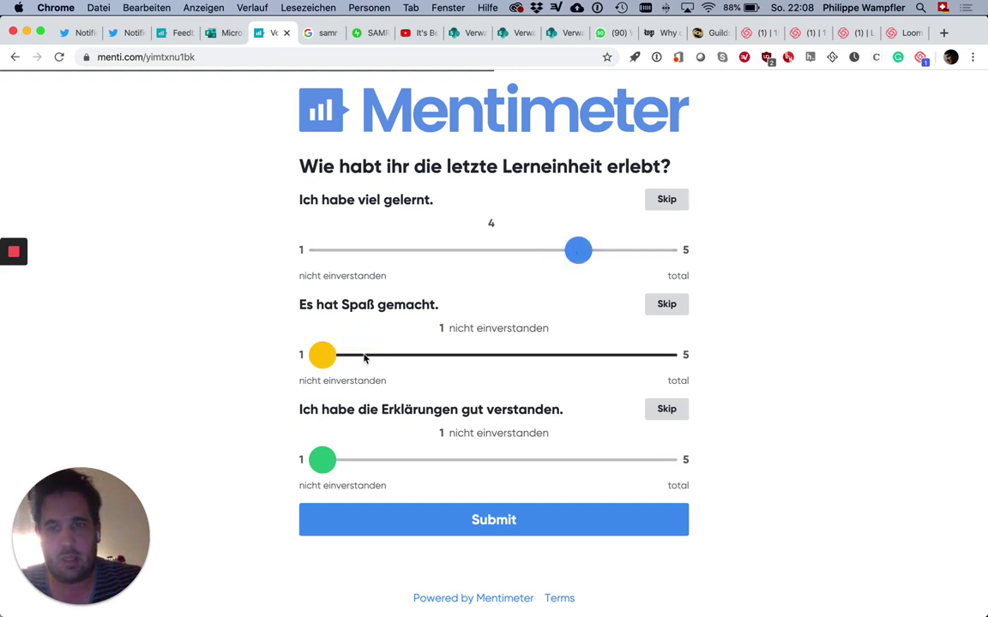
left_click(367, 355)
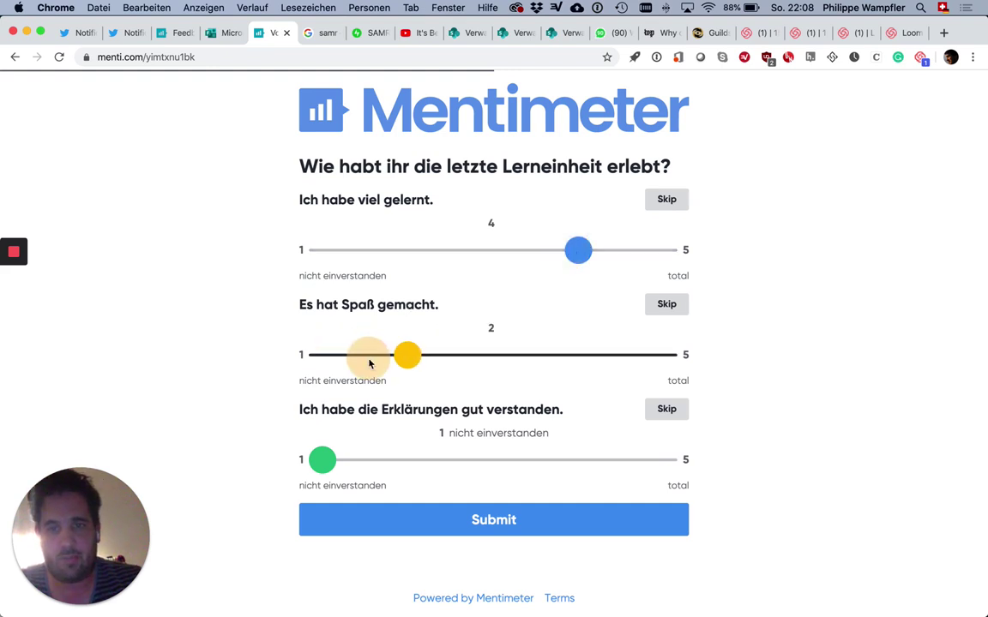
left_click(656, 465)
left_click(572, 522)
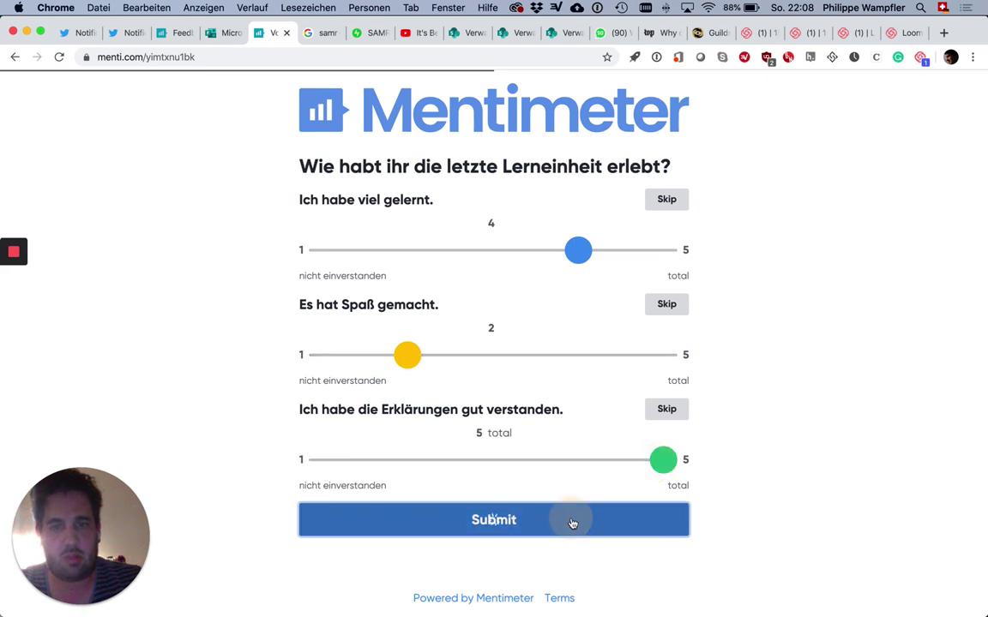